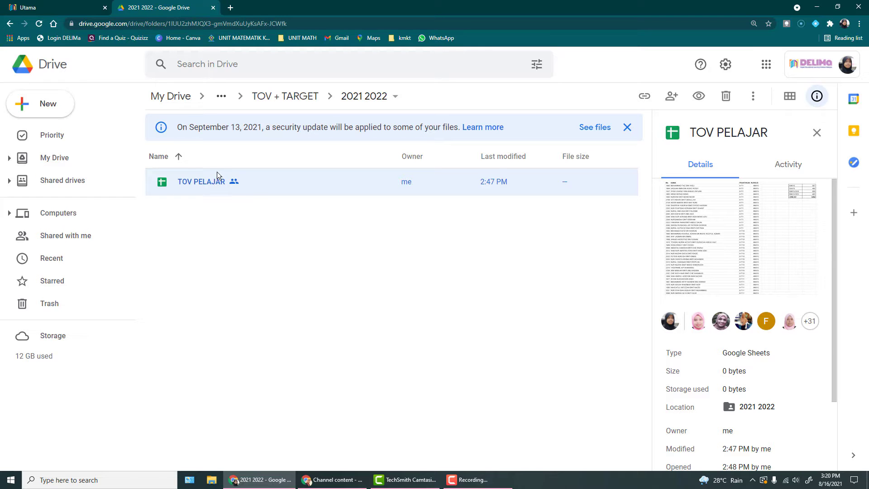
Make a copy of the TOV PELAJAR spreadsheet and move the copy into the 2021 2022 folder directly under My Drive.
right_click(202, 180)
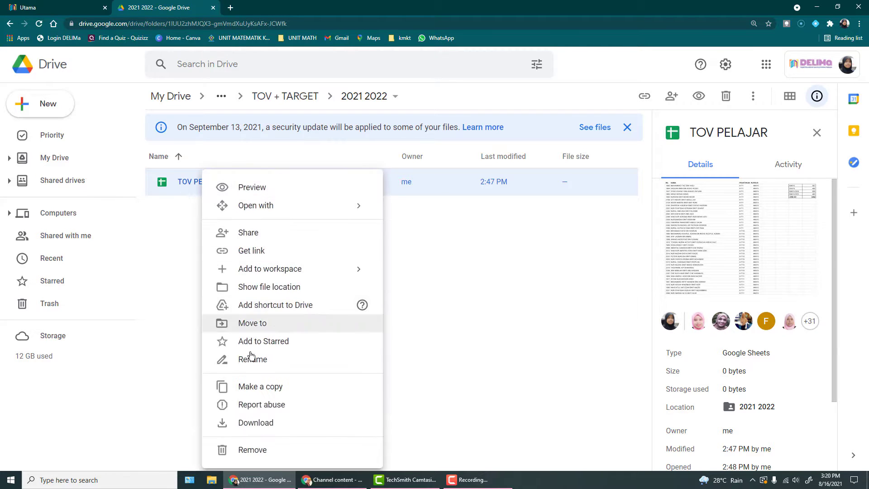
left_click(242, 391)
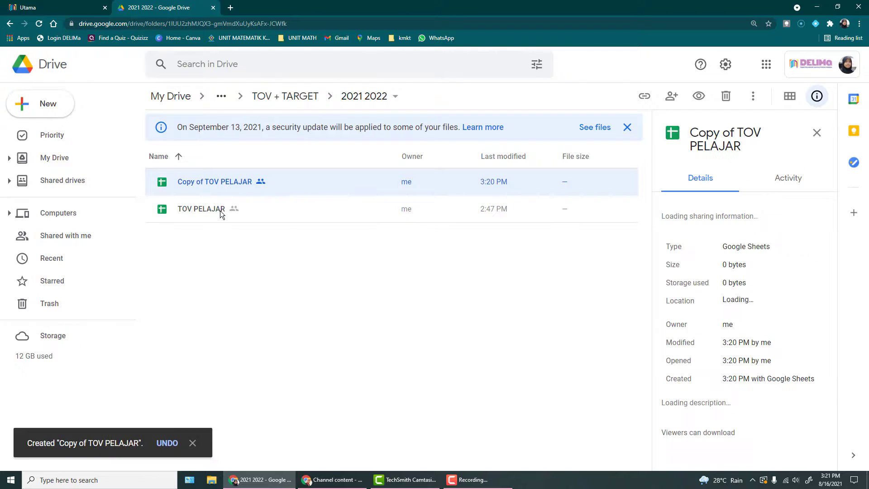
right_click(225, 184)
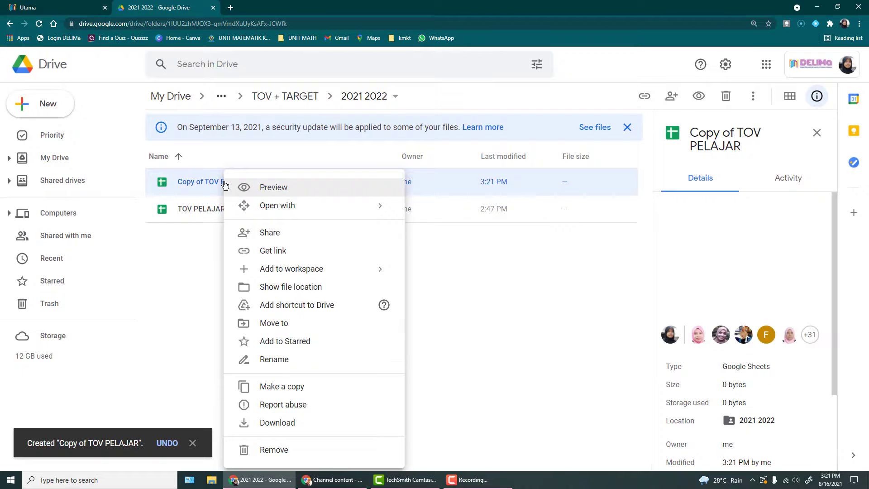
left_click(279, 324)
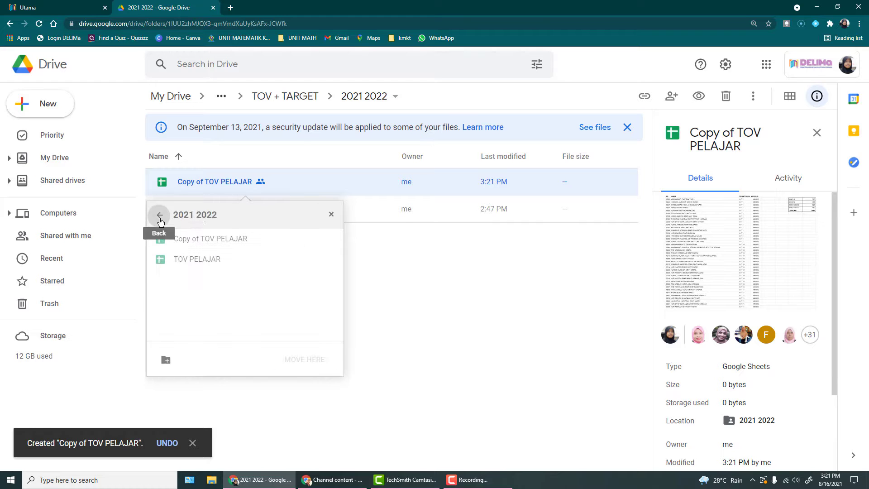
left_click(160, 215)
left_click(160, 216)
left_click(159, 215)
left_click(160, 215)
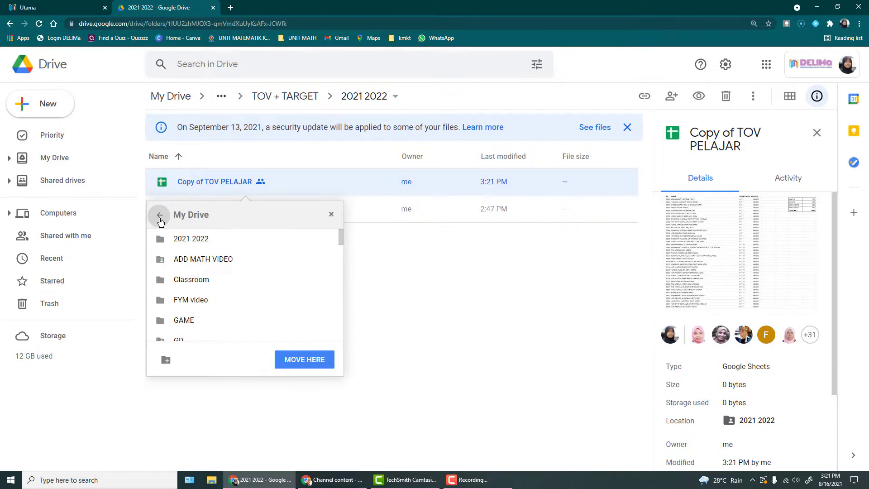
left_click(203, 240)
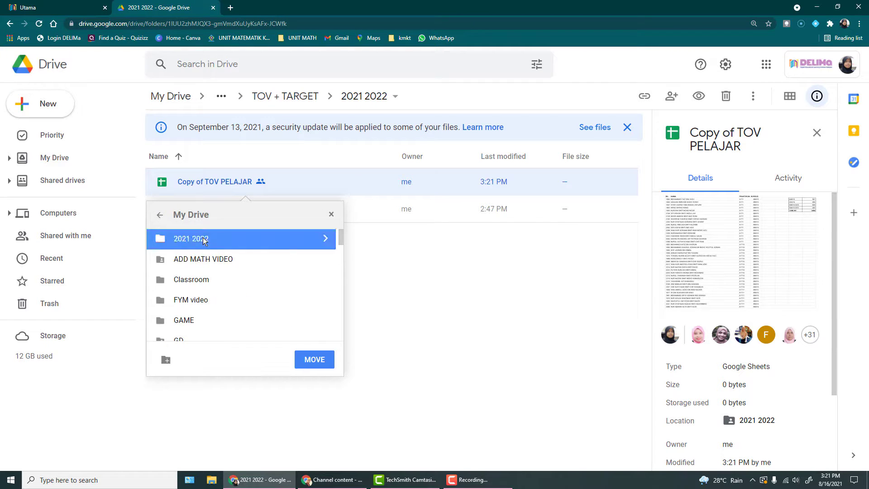
left_click(316, 356)
left_click(180, 360)
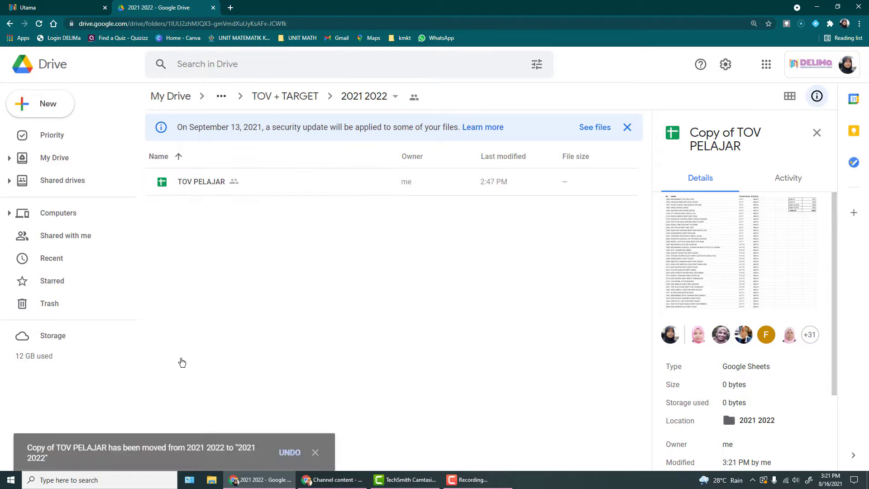
Open the Copy of TOV PELAJAR spreadsheet from the 2021 2022 folder in My Drive.
left_click(62, 158)
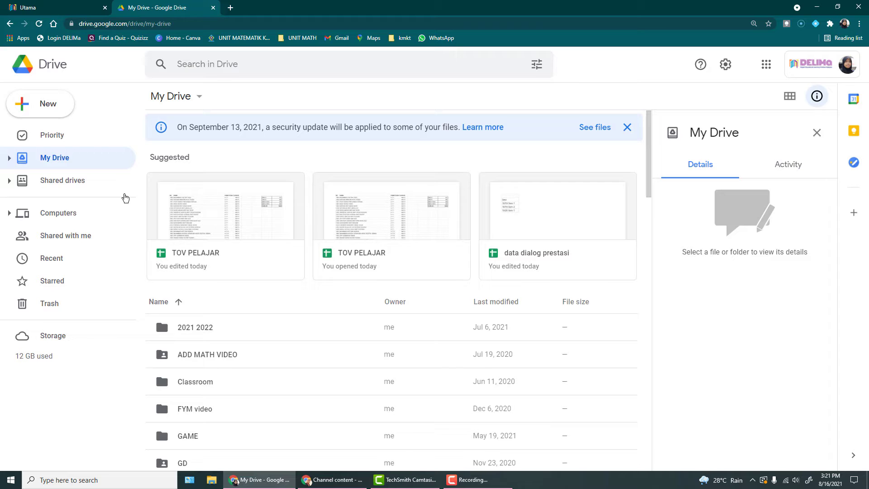
double_click(209, 328)
scroll(215, 272, "down", 2)
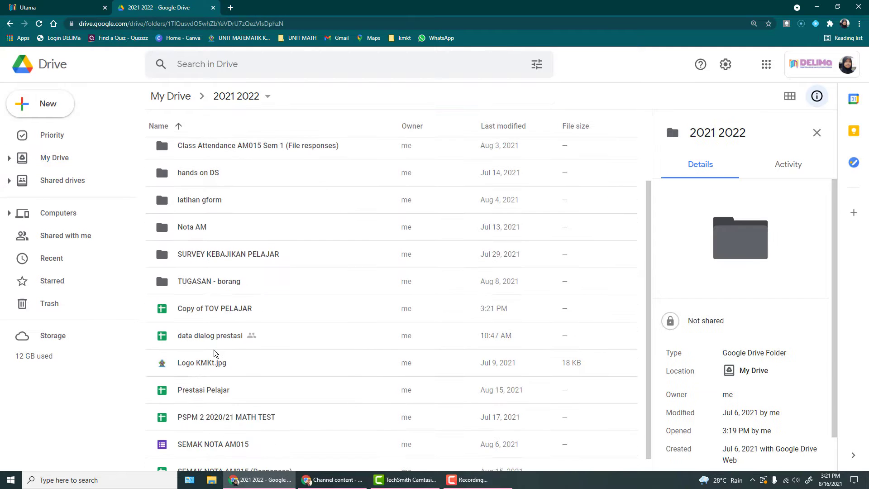
left_click(236, 305)
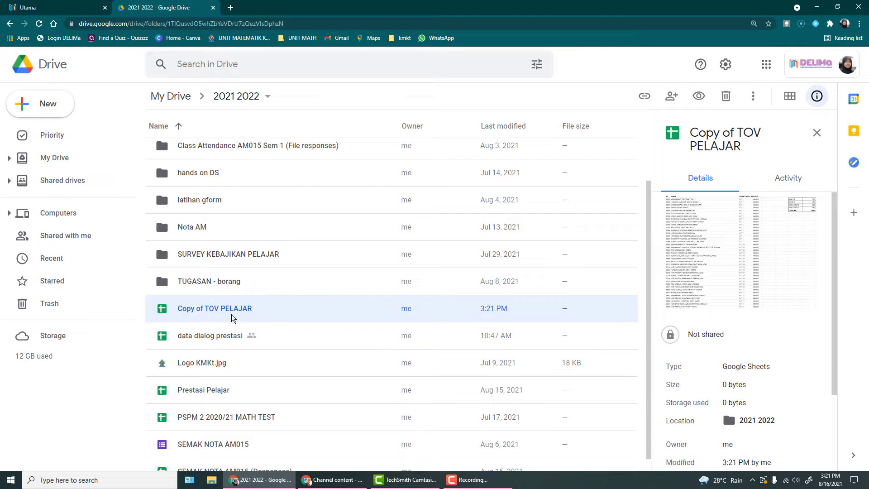
double_click(222, 310)
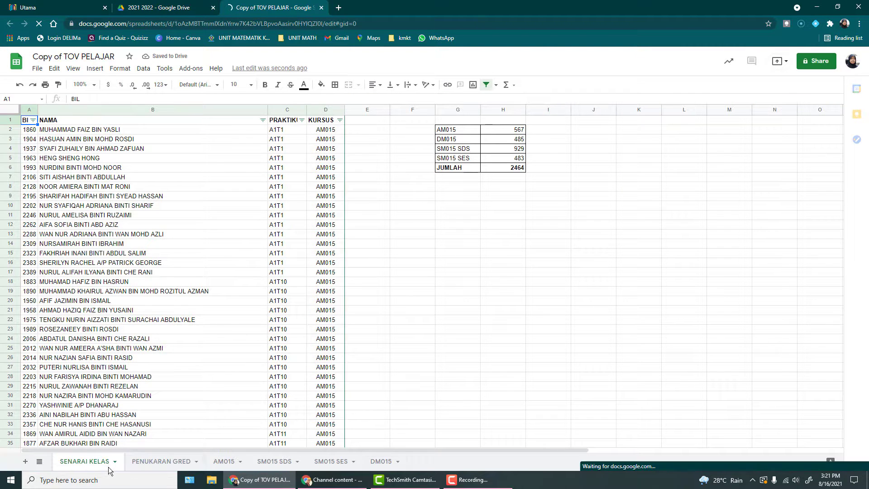
Hide the SENARAI KELAS and PENUKARAN GRED sheets.
right_click(96, 466)
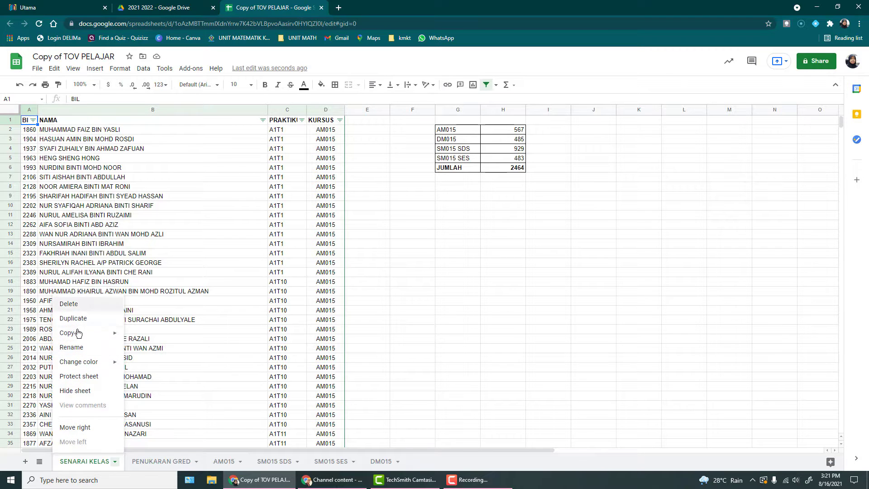
left_click(84, 391)
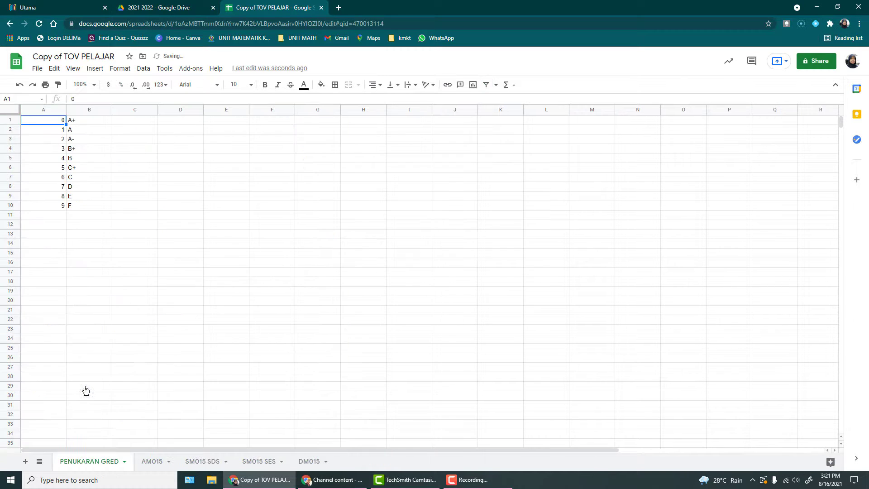
right_click(103, 464)
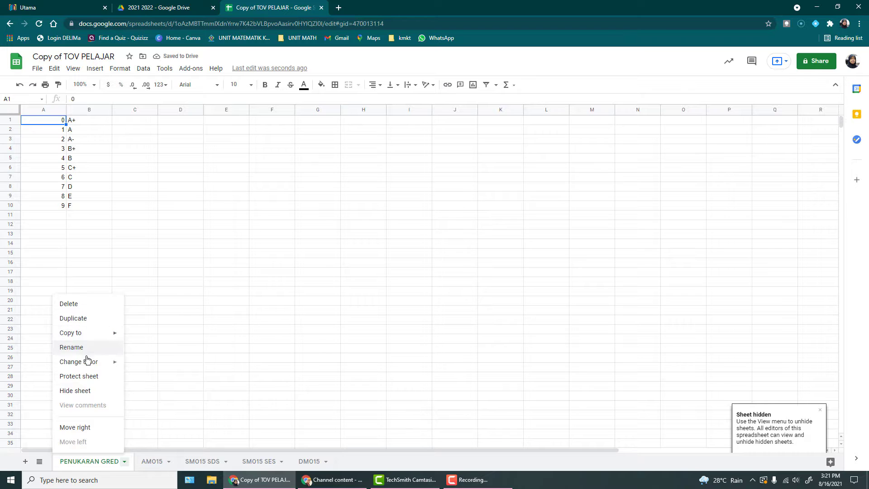
left_click(79, 392)
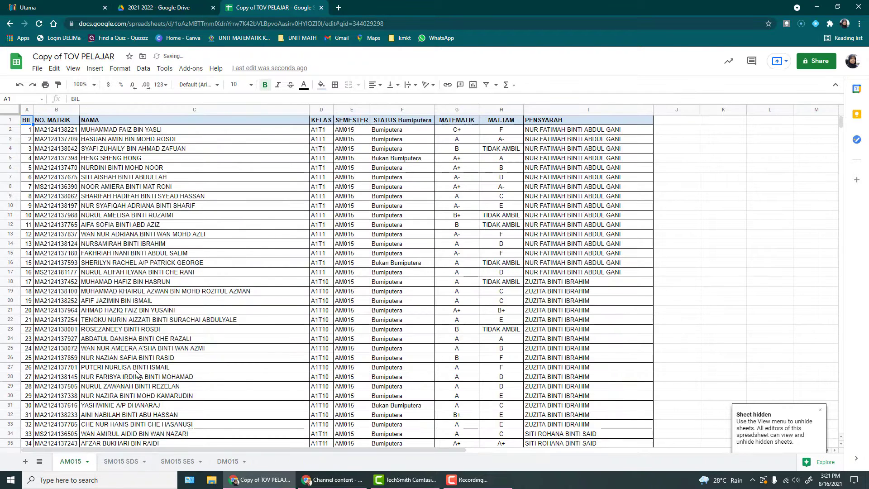
left_click(219, 371)
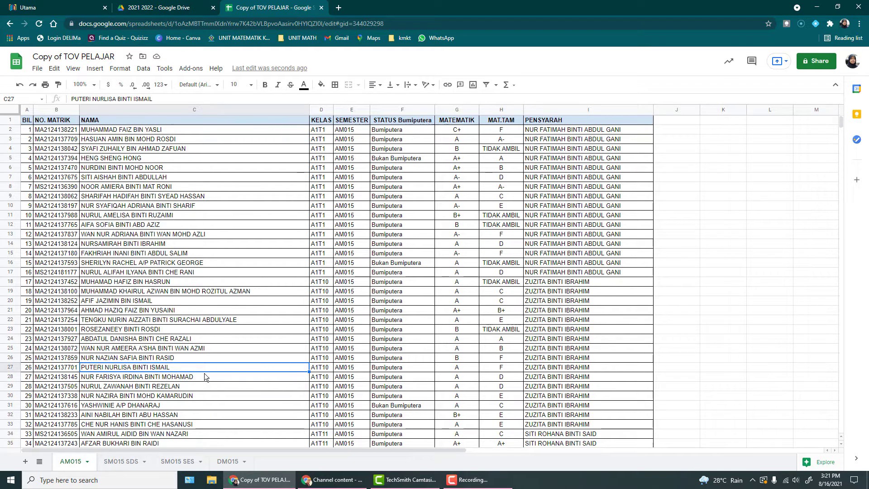
Delete the SM015 SDS, SM015 SES and DM015 sheets from the spreadsheet.
right_click(134, 464)
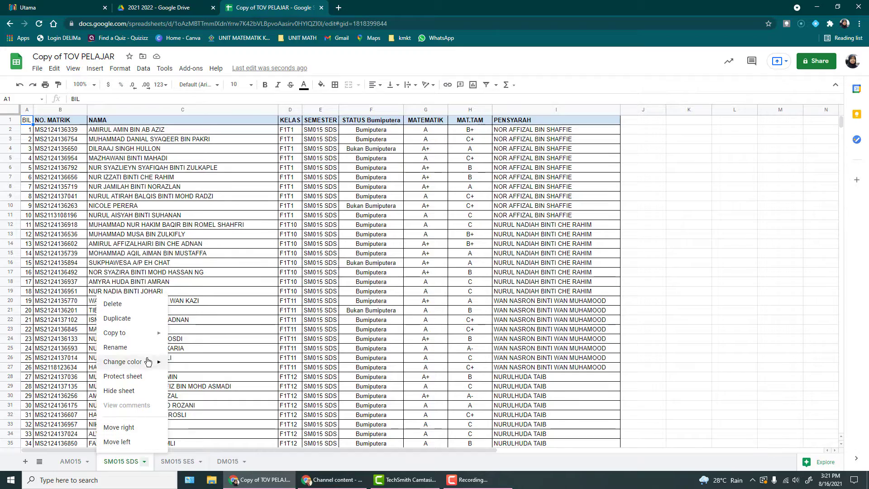
left_click(135, 306)
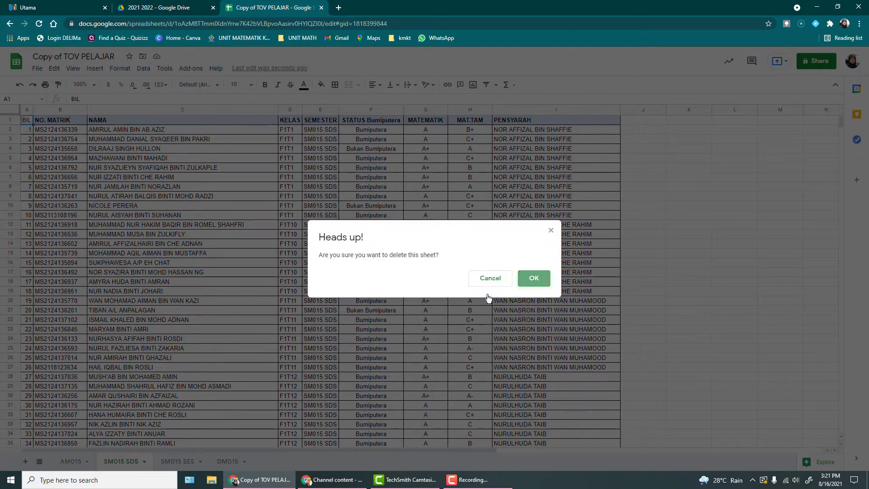
left_click(533, 278)
right_click(120, 461)
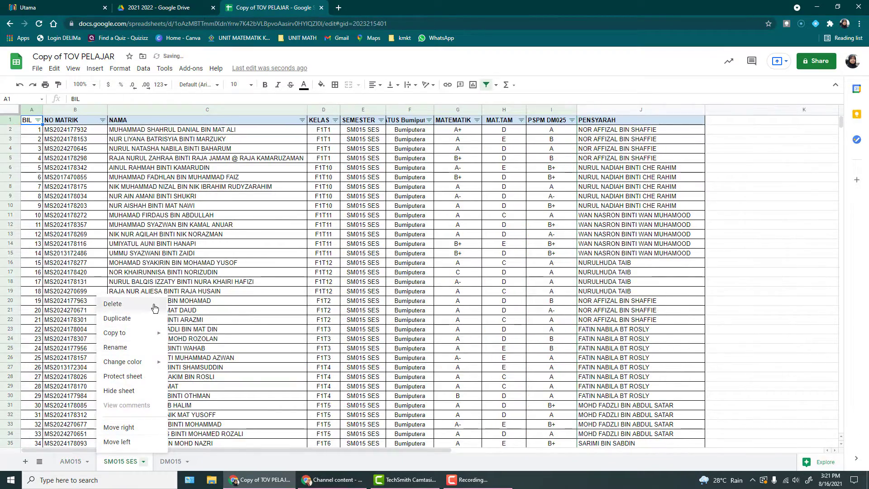
left_click(113, 304)
left_click(532, 277)
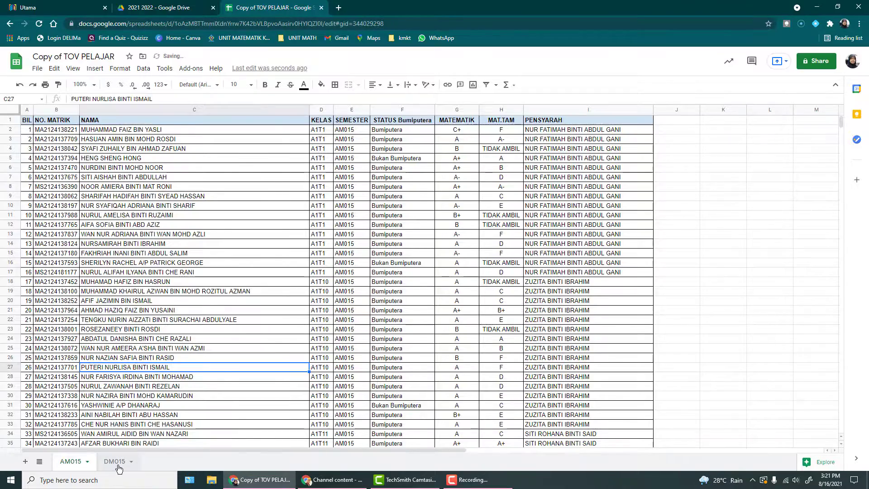
right_click(118, 461)
left_click(118, 306)
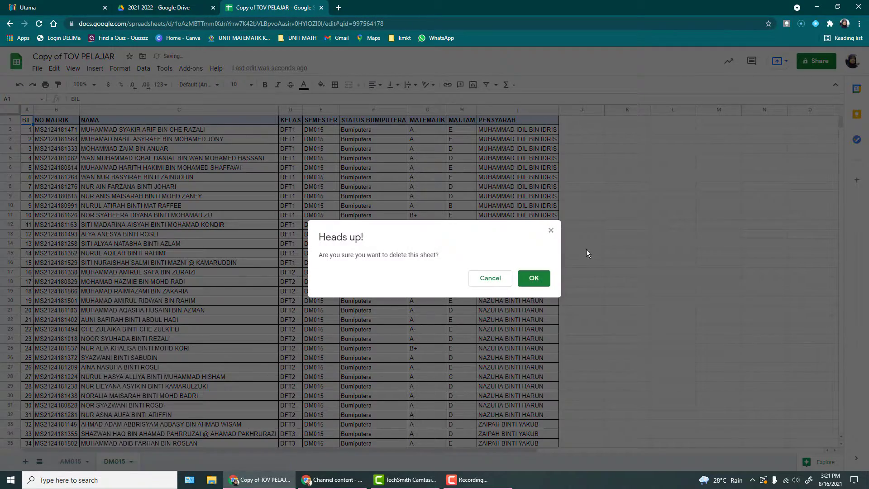
left_click(532, 278)
left_click(252, 387)
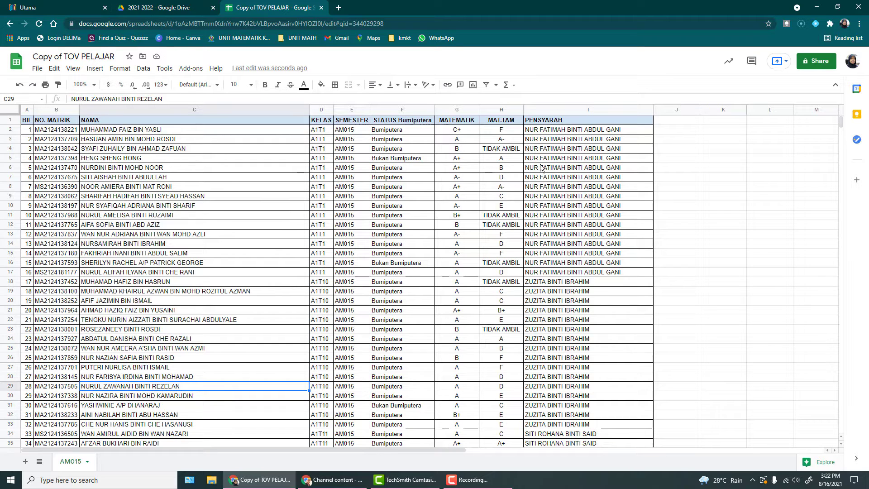
Add a new sheet and copy the header row A1:I1 of the AM015 sheet into its first row.
scroll(545, 233, "down", 1)
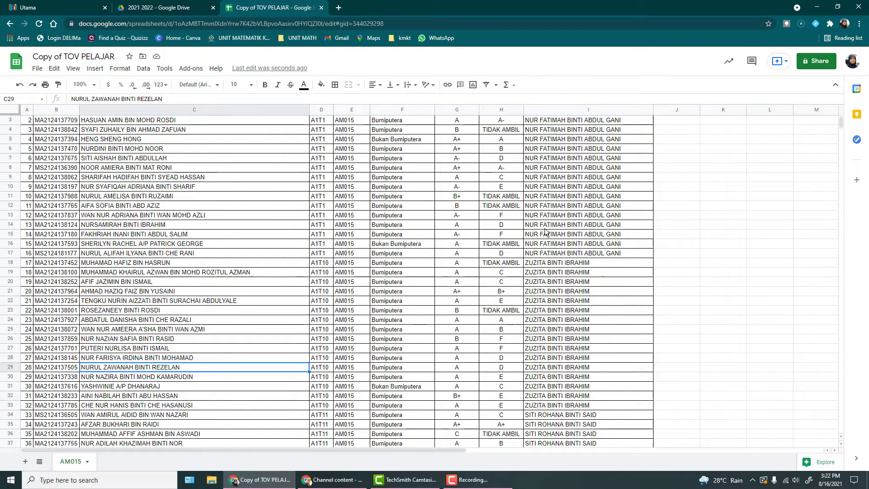
scroll(545, 233, "up", 1)
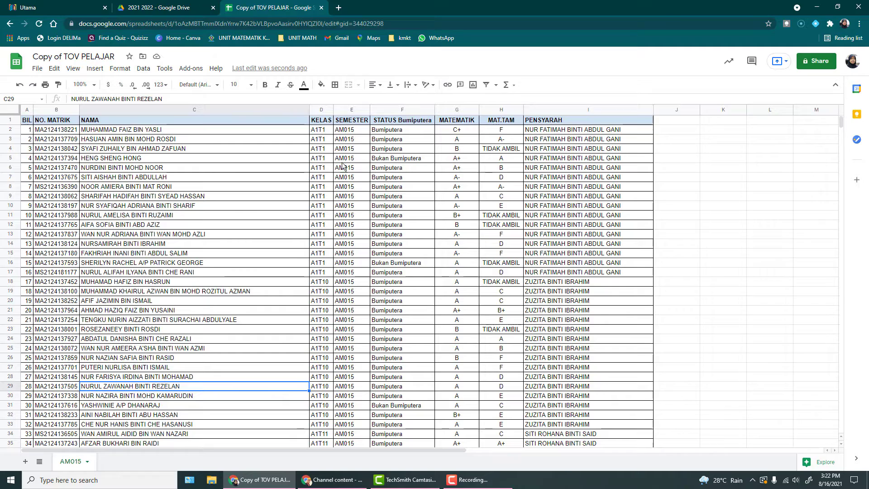
scroll(538, 309, "down", 10)
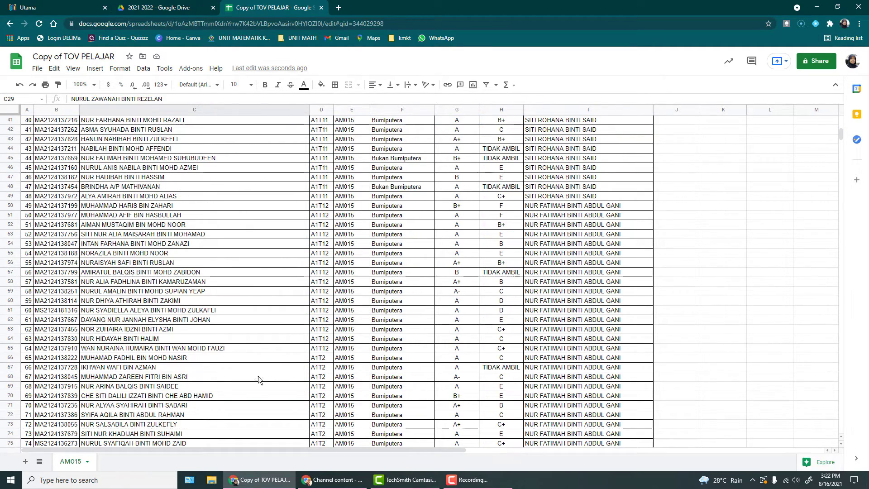
scroll(259, 379, "up", 10)
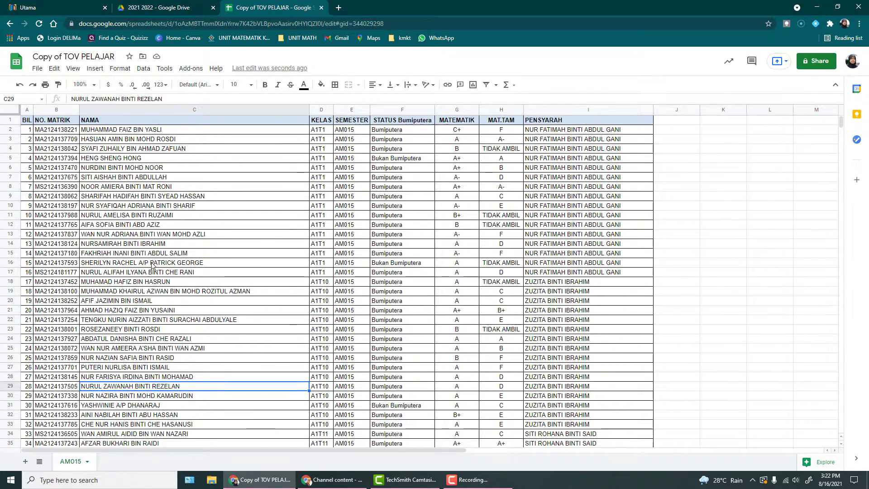
left_click(26, 461)
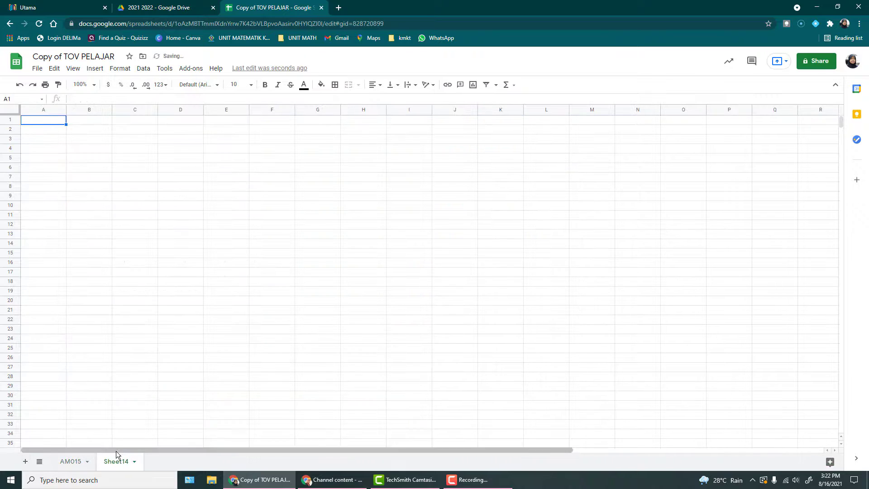
left_click(70, 461)
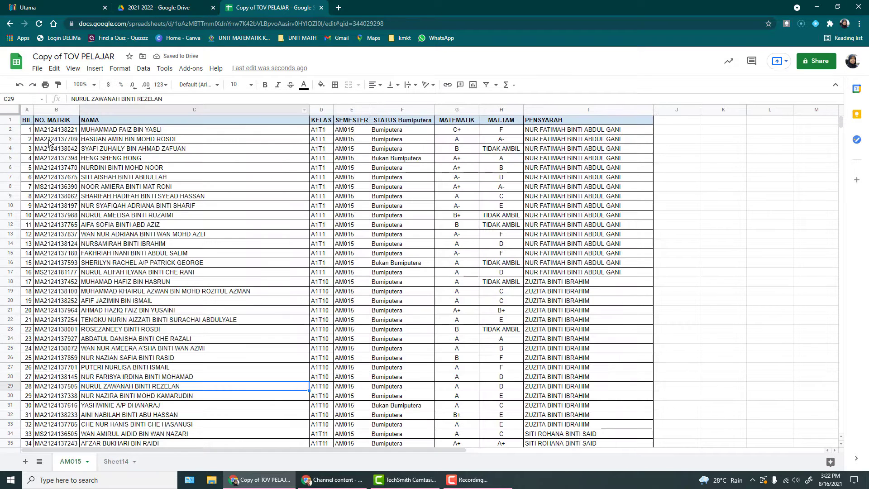
left_click_drag(28, 124, 542, 121)
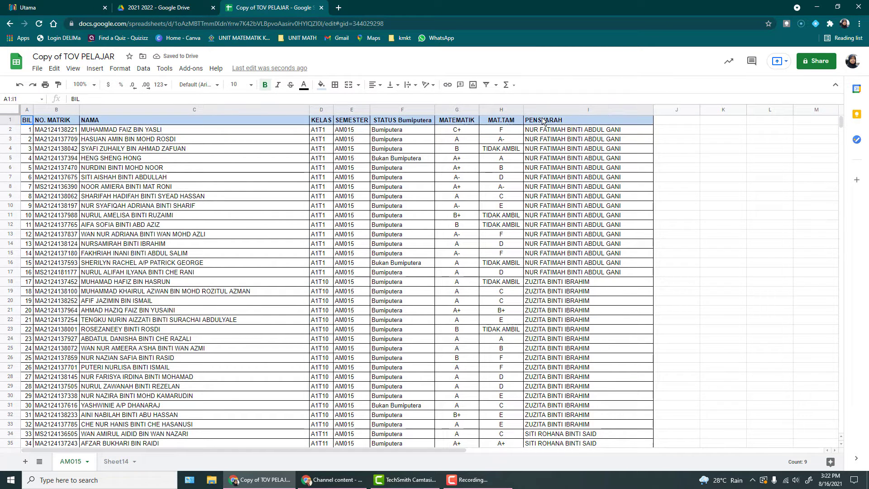
key("ctrl+c")
left_click(114, 461)
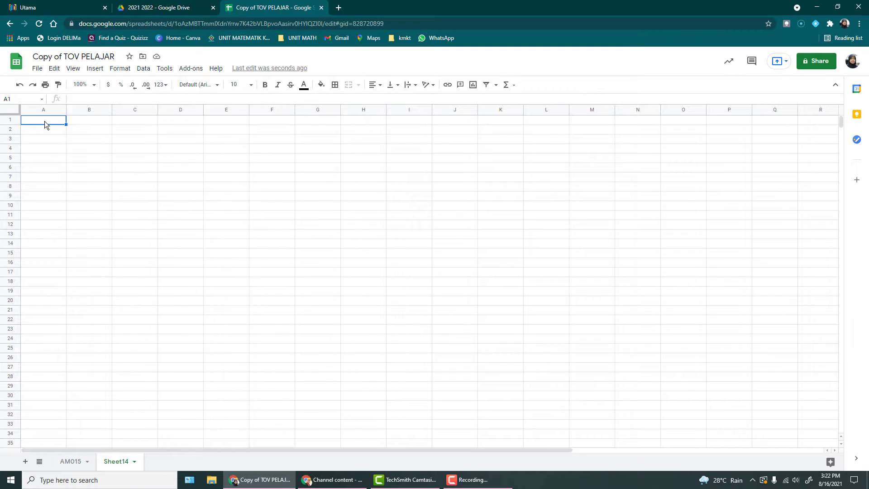
key("ctrl+v")
Start a FILTER formula in cell B2 of the new sheet, with B2:I7 of the AM015 sheet as its range.
left_click(75, 148)
left_click(75, 130)
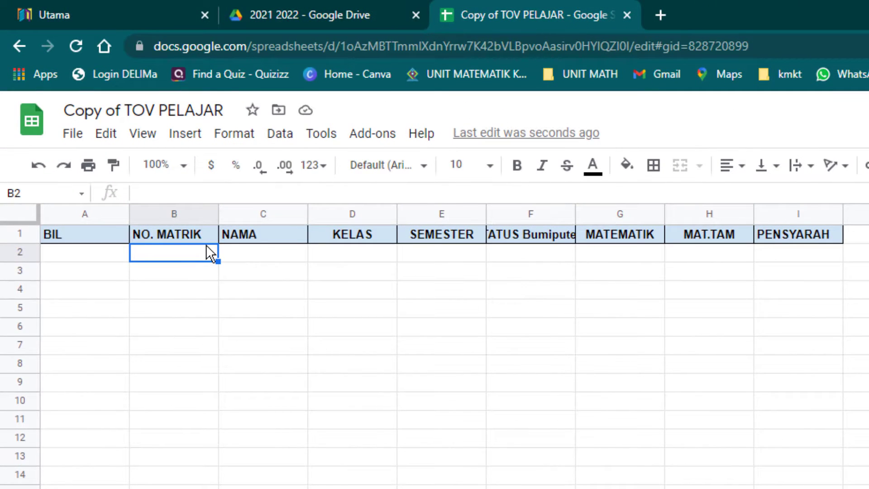
type("=")
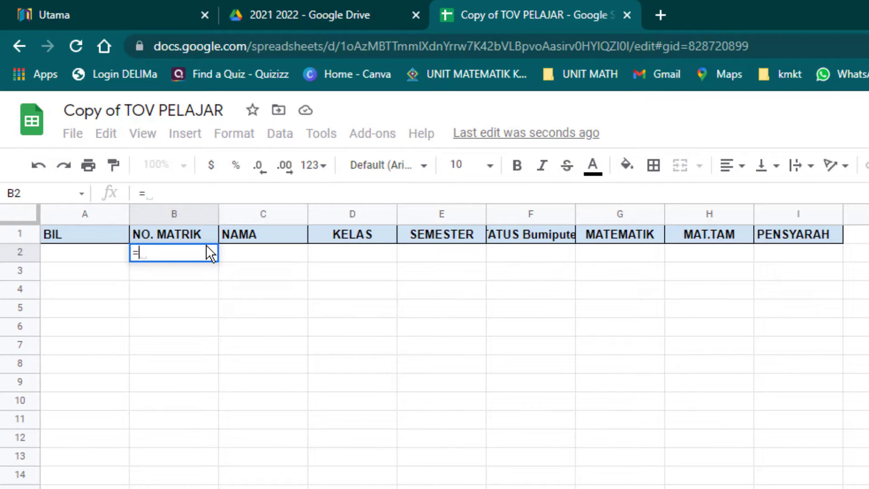
type("FILTER")
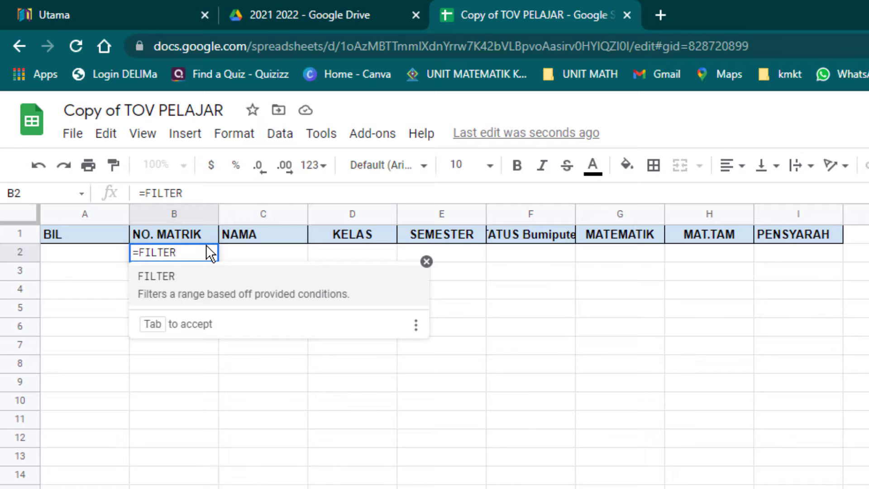
type("(")
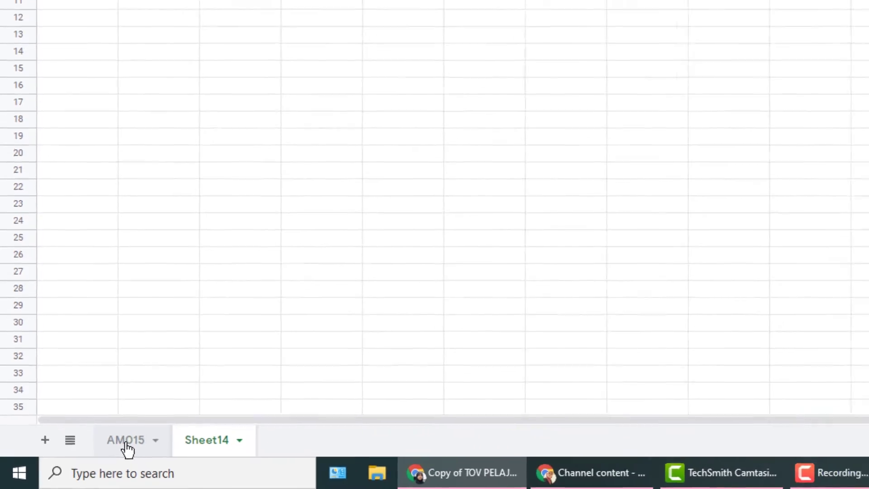
left_click(135, 441)
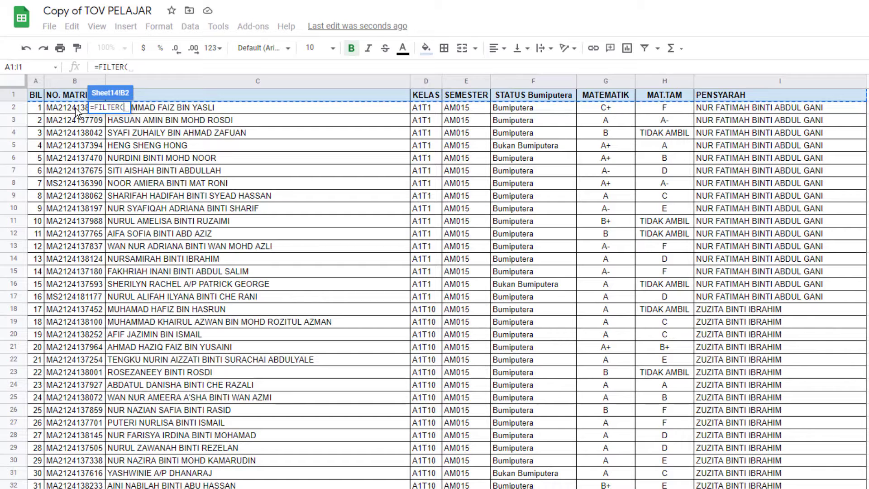
left_click_drag(76, 110, 749, 177)
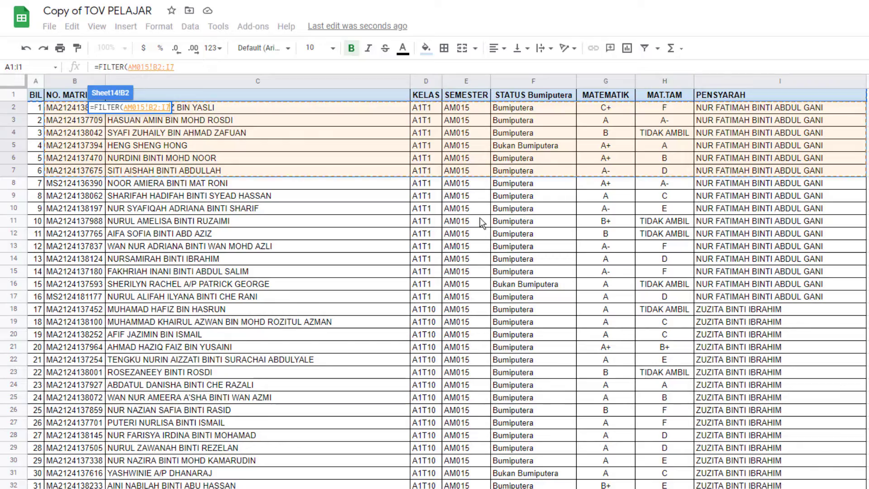
Extend the FILTER formula's data range down to the last student row, making it AM015!B2:I568.
scroll(444, 299, "down", 5)
scroll(401, 321, "down", 20)
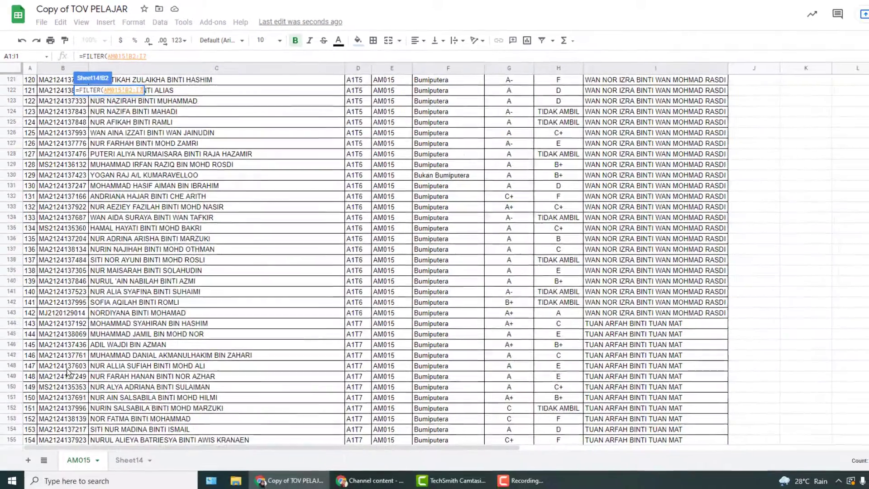
scroll(68, 371, "down", 19)
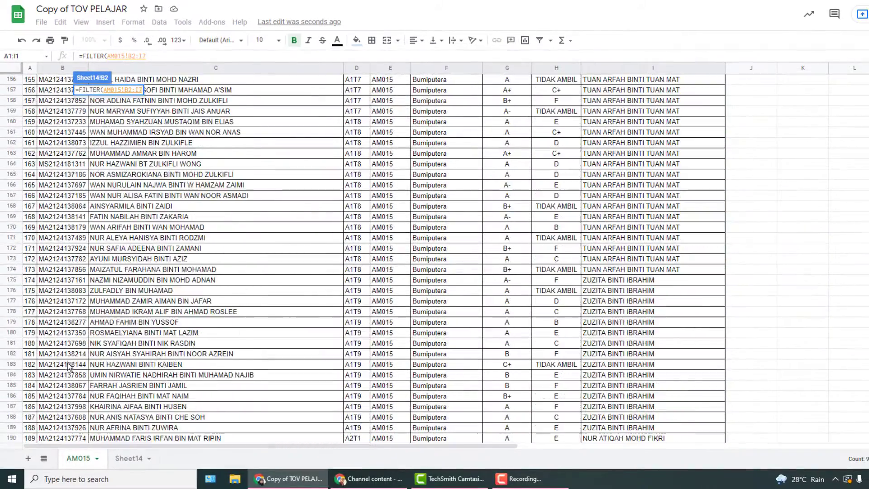
scroll(376, 257, "down", 20)
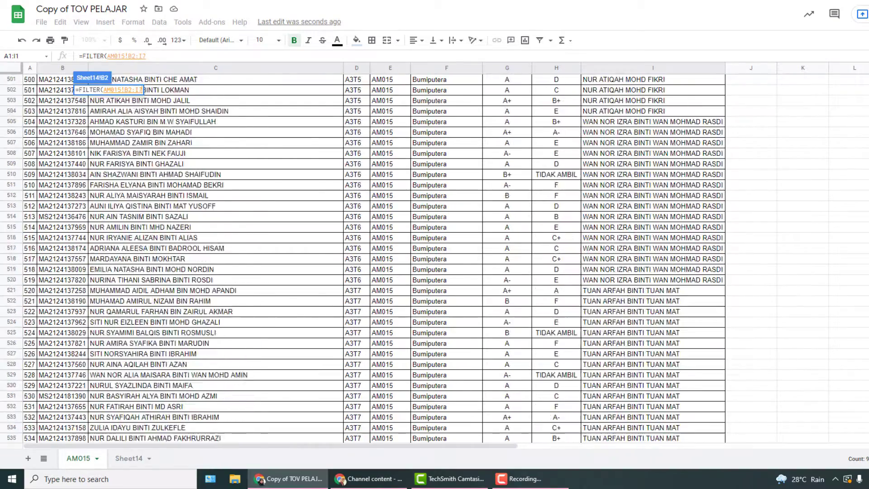
scroll(624, 341, "down", 7)
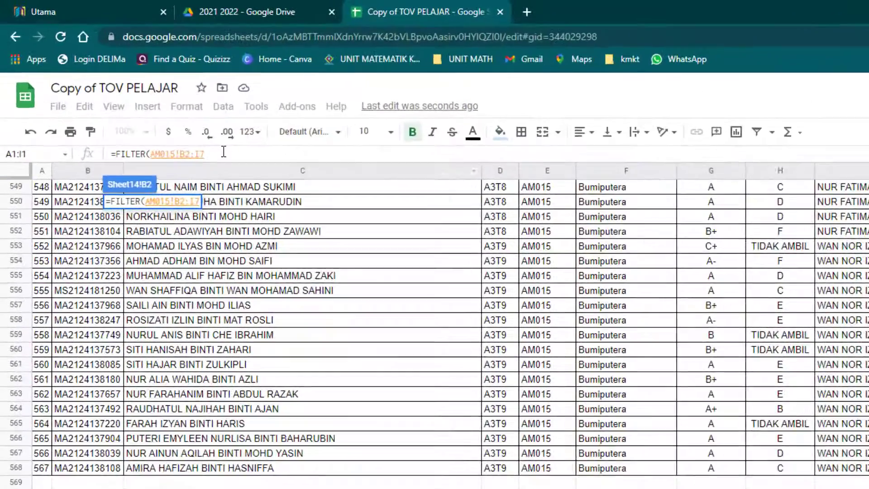
left_click(144, 98)
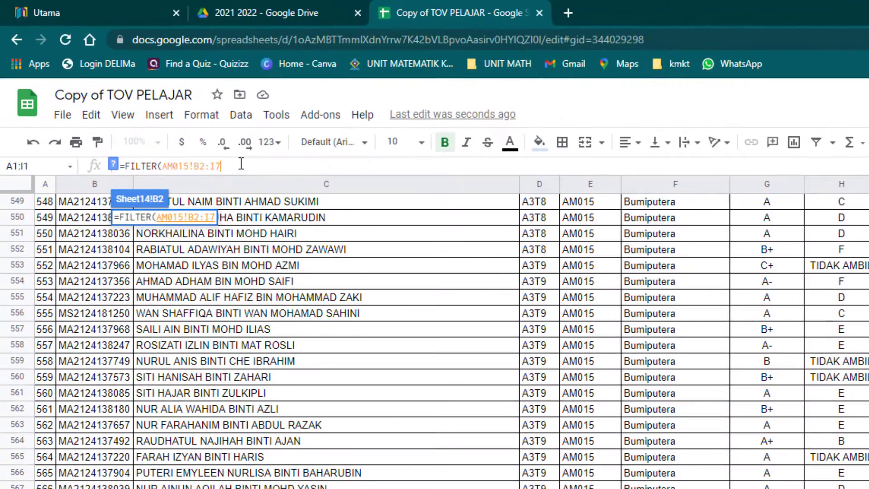
type("568")
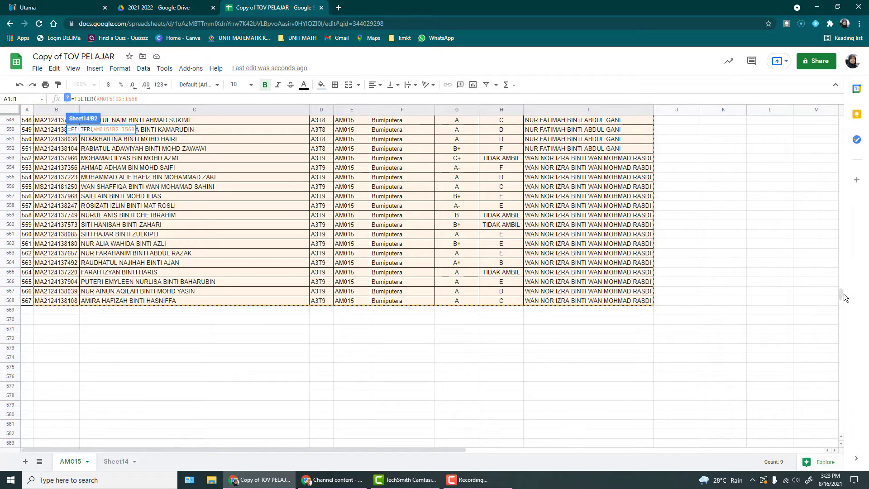
Add the PENSYARAH column range AM015!I2:I568 followed by an equals sign as the FILTER condition.
left_click_drag(841, 294, 841, 199)
left_click_drag(858, 170, 855, 109)
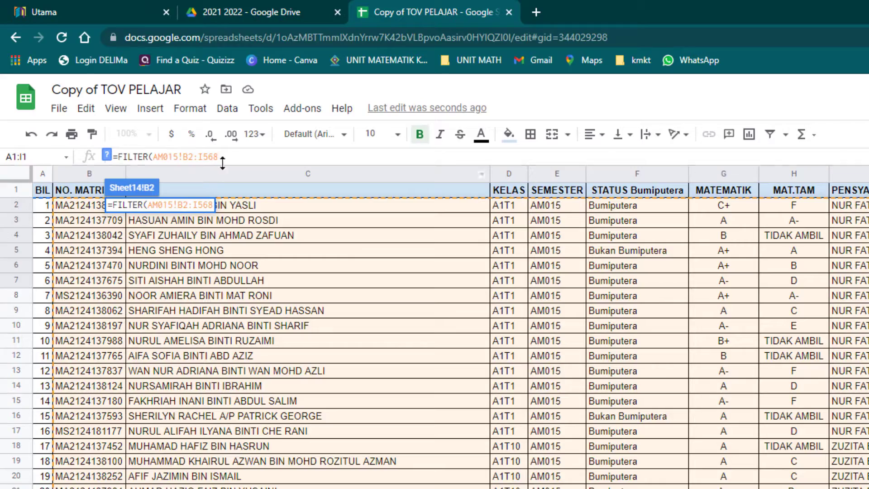
left_click(146, 100)
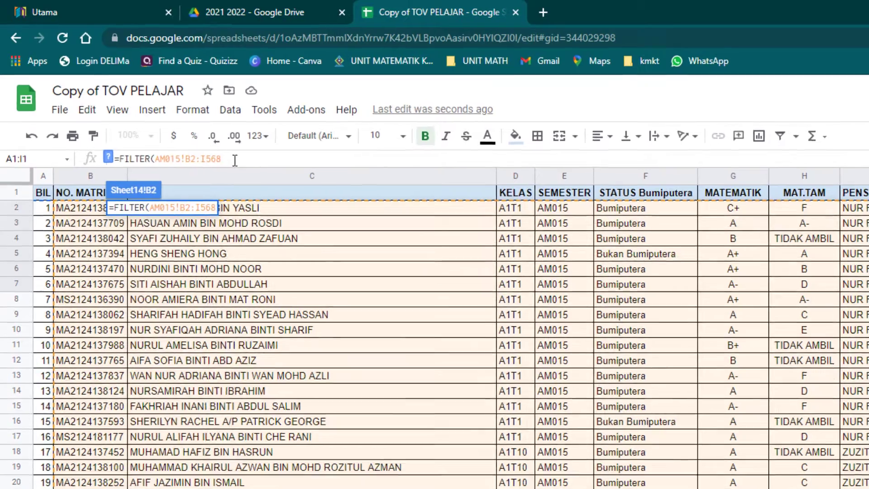
type(",")
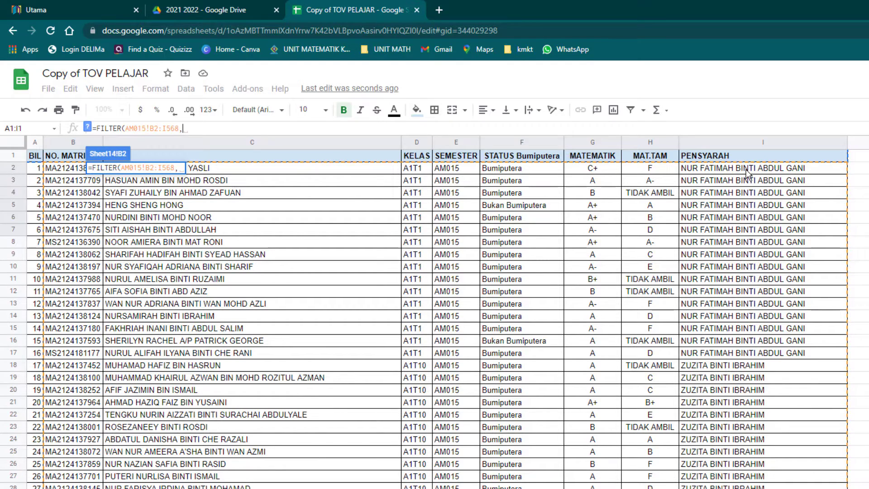
left_click_drag(746, 174, 726, 268)
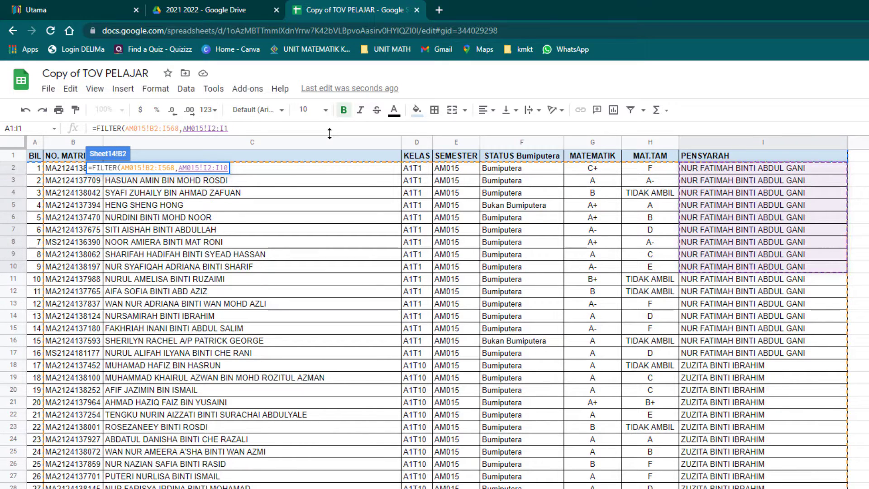
key("BackSpace")
key("BackSpace")
type("568")
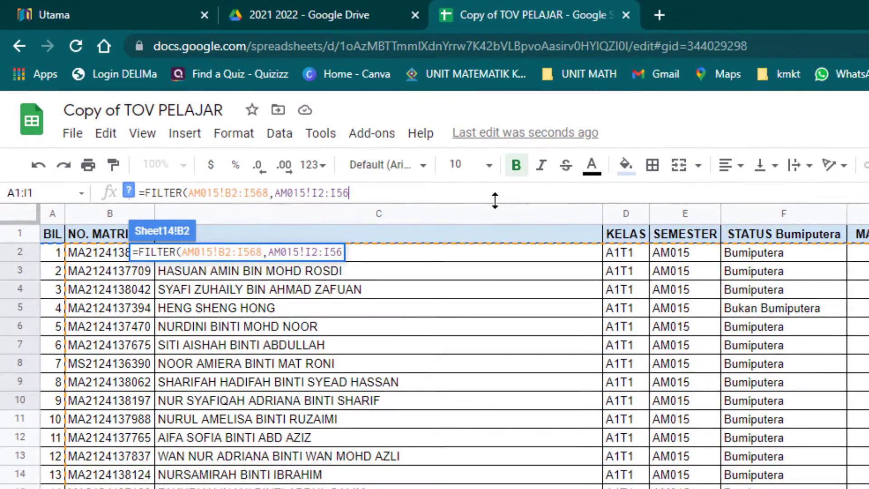
scroll(817, 344, "down", 20)
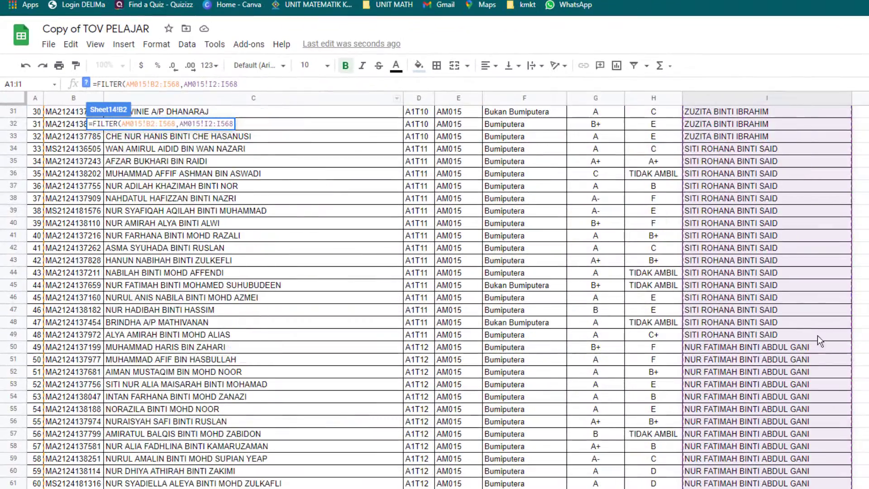
scroll(817, 344, "down", 20)
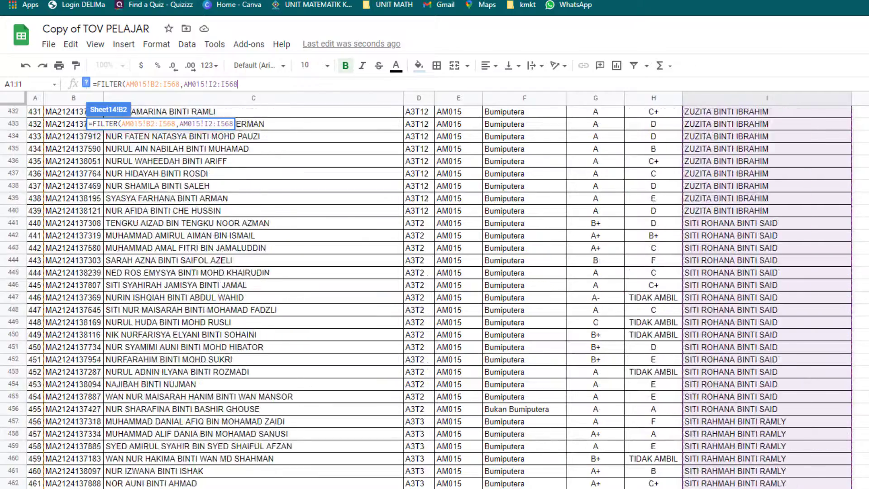
scroll(434, 289, "up", 20)
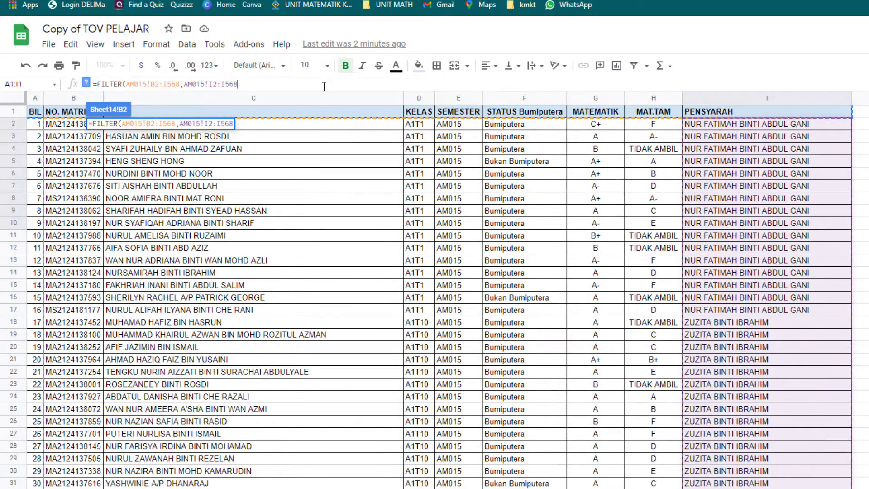
type("=")
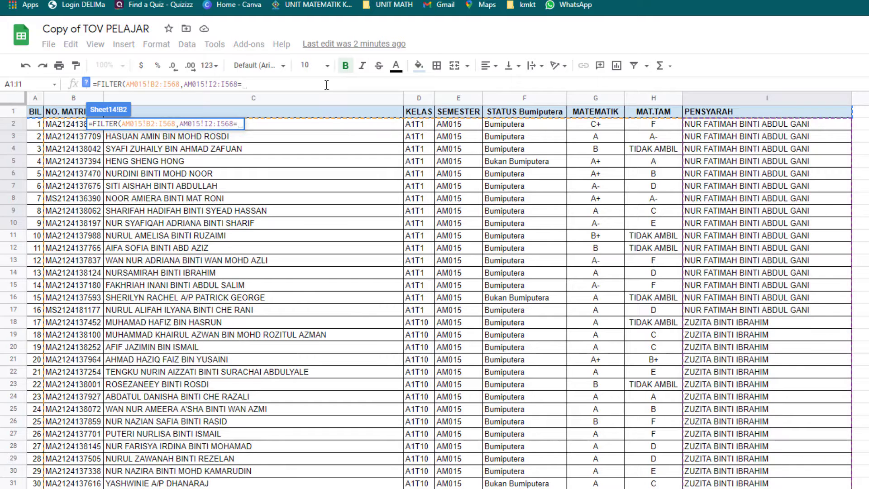
Try cell I2 of the AM015 sheet as the condition's match value, and clear that reference.
left_click(740, 129)
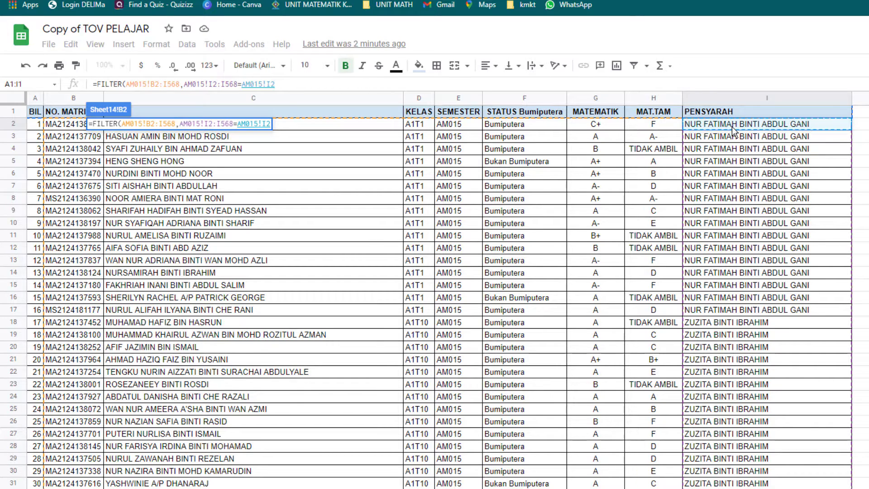
key("BackSpace")
key("BackSpace")
key("BackSpace")
key("BackSpace")
key("BackSpace")
key("BackSpace")
key("BackSpace")
key("BackSpace")
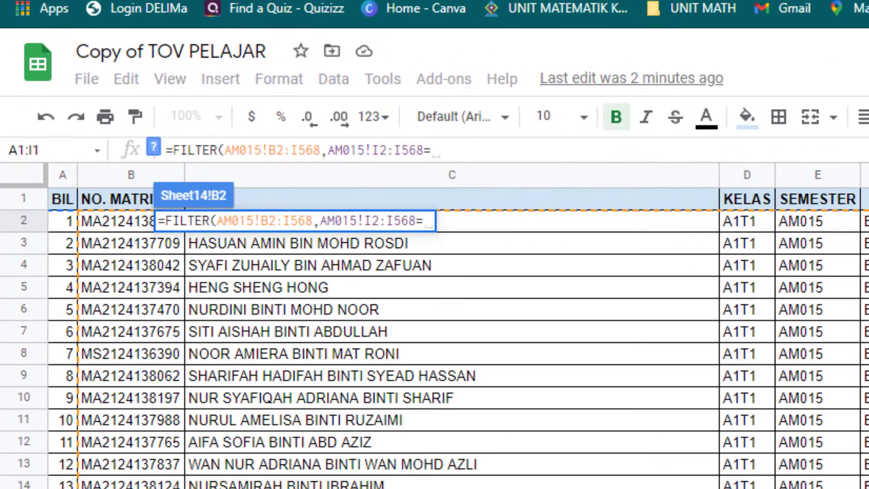
Try entering the lecturer's name as quoted text for the match value, and clear it back to the equals sign.
type("\"")
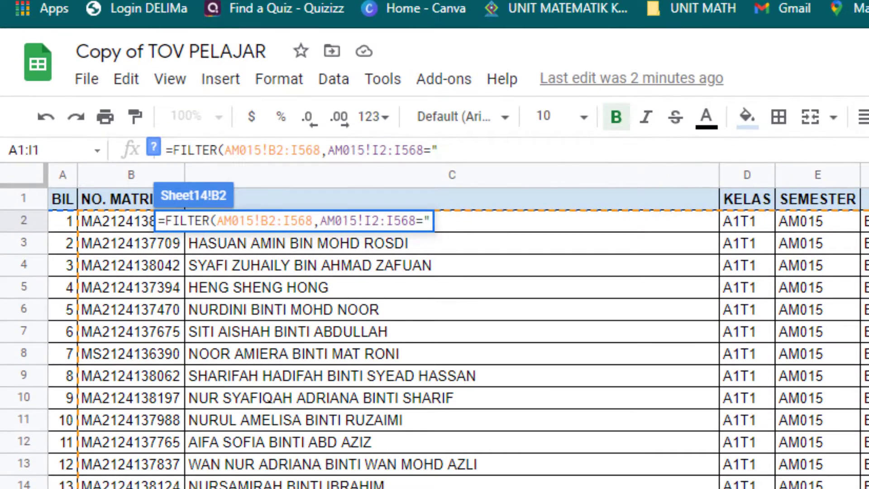
type("NUR FAT")
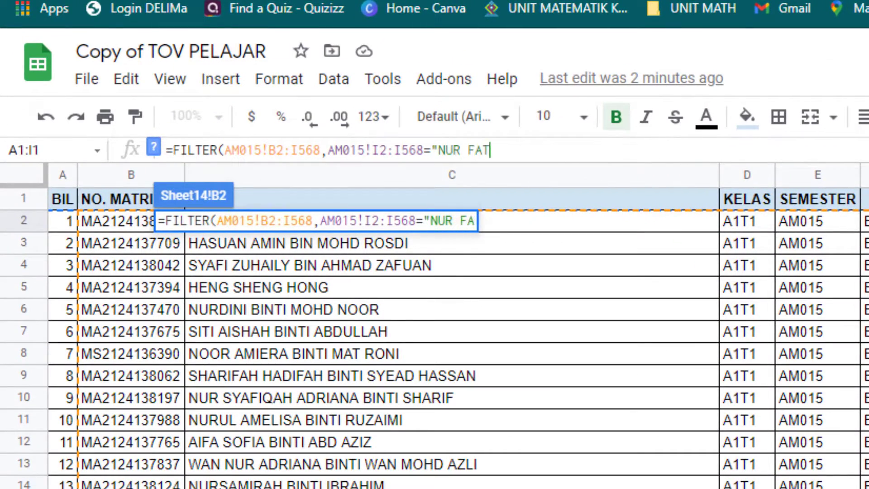
type("IMAH")
key("BackSpace")
key("BackSpace")
key("BackSpace")
key("BackSpace")
key("BackSpace")
key("BackSpace")
key("BackSpace")
key("BackSpace")
key("BackSpace")
key("BackSpace")
key("BackSpace")
key("BackSpace")
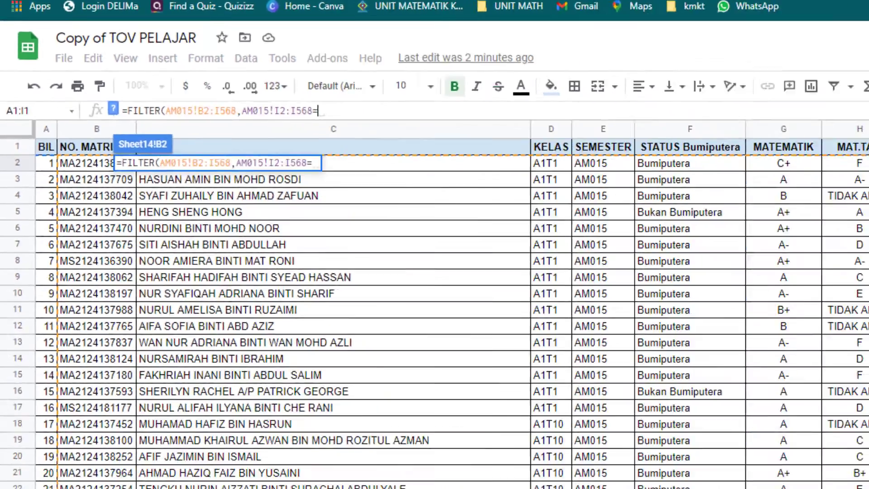
Match the condition against the lecturer in AM015!I2, close the parenthesis and enter the FILTER formula.
left_click(700, 120)
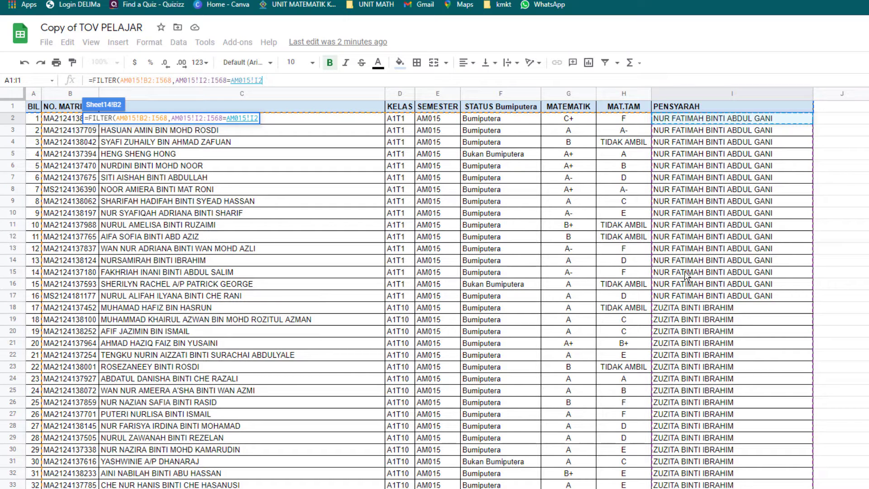
left_click(671, 335)
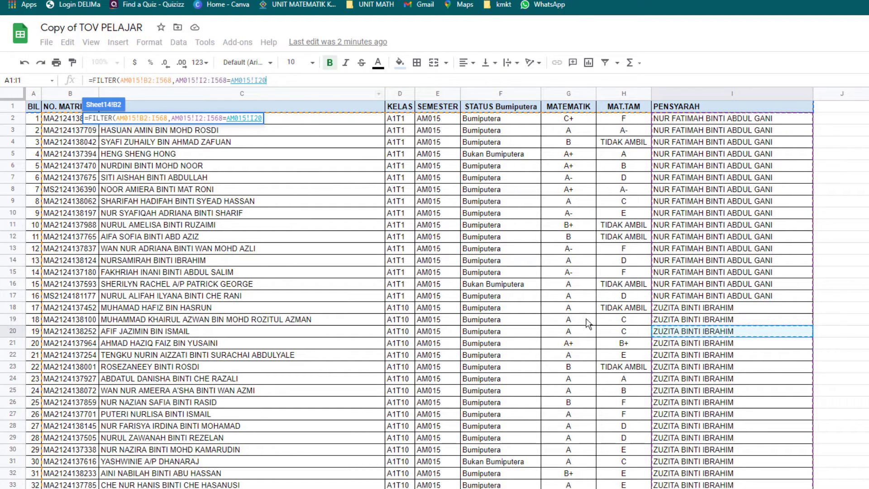
left_click(687, 298)
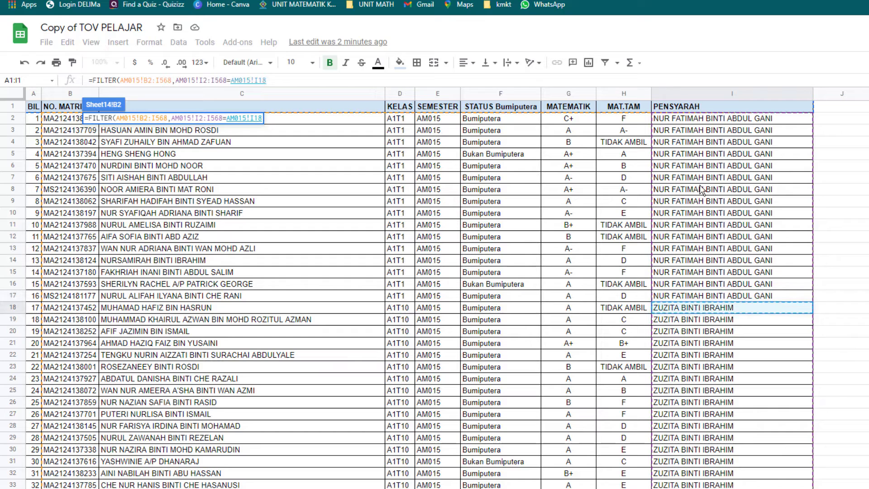
left_click(704, 121)
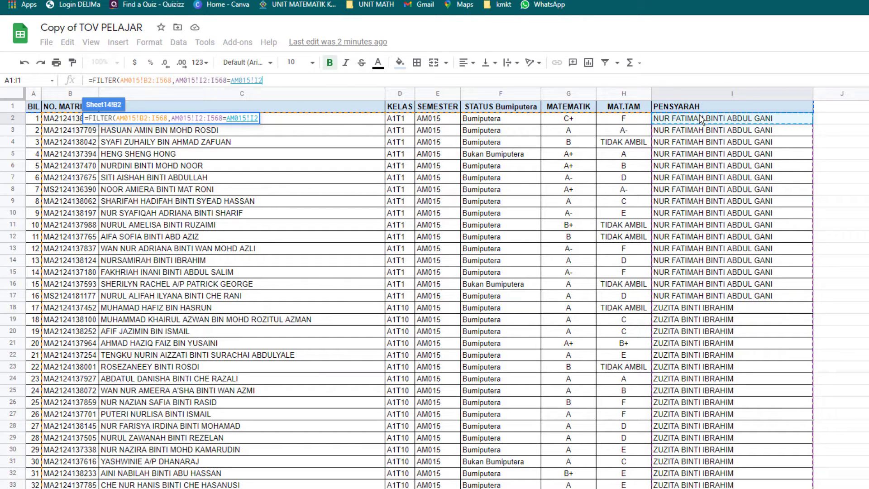
type(")")
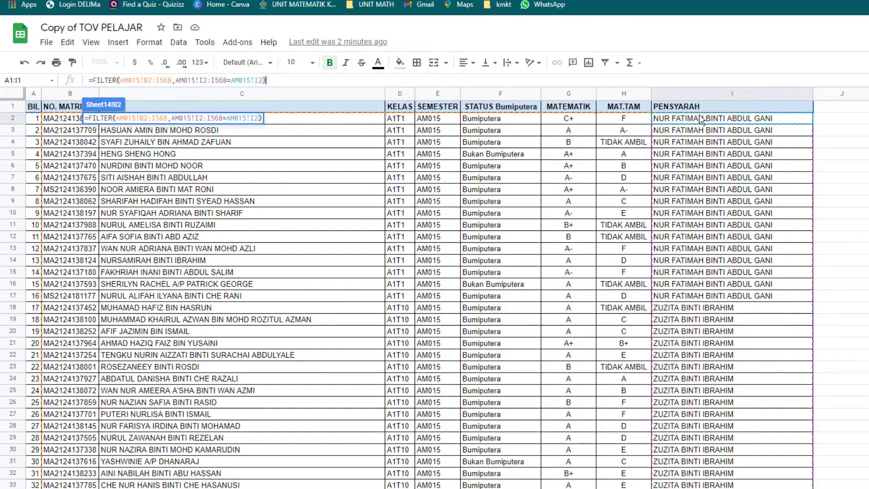
key("Return")
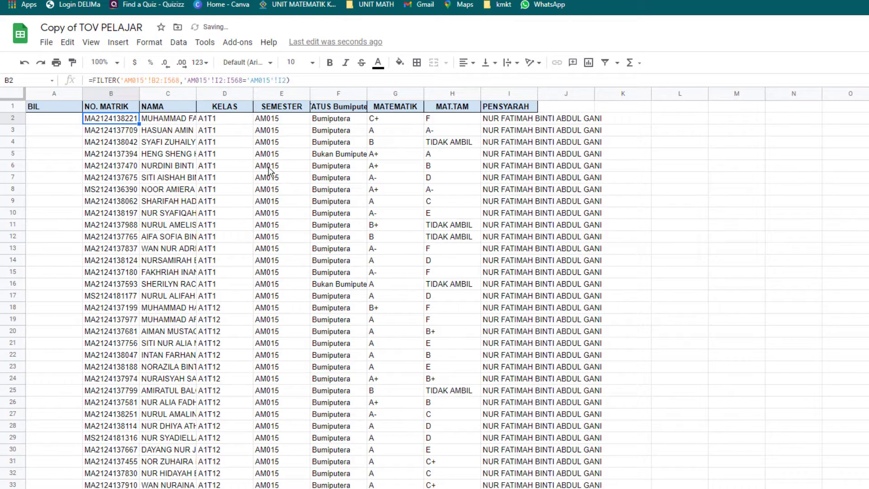
Auto-fit the widths of all columns in the new sheet to their contents.
left_click(16, 94)
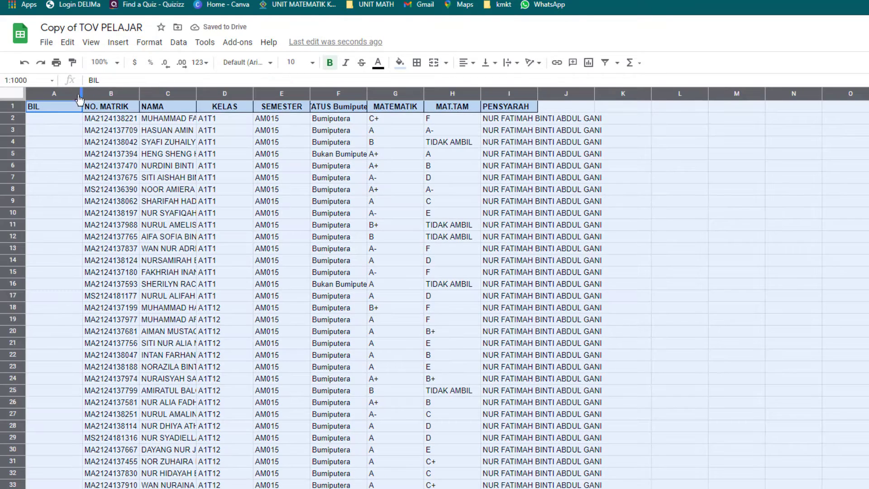
double_click(82, 94)
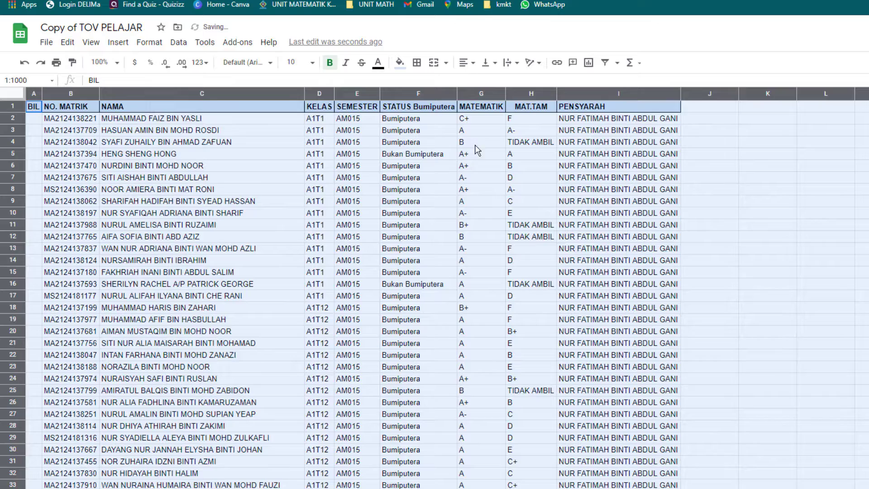
left_click(200, 190)
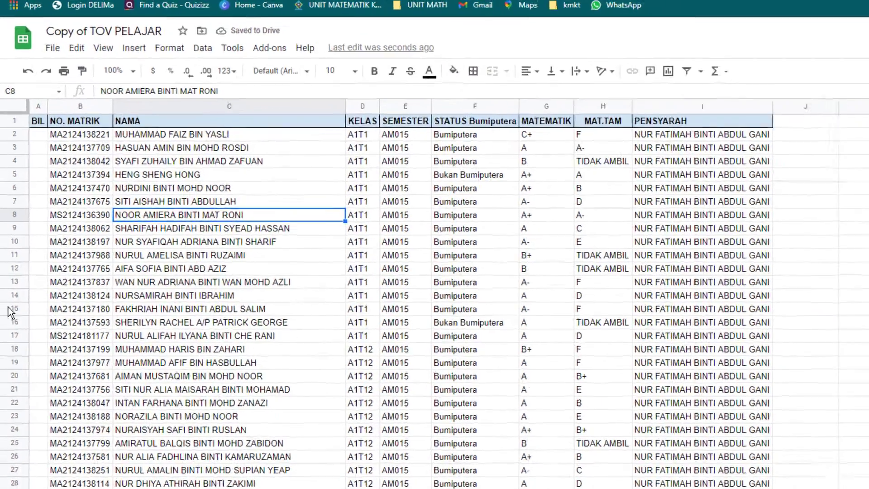
Start the BIL numbering with 1 in A2 and the formula =A2+1 in A3.
left_click(39, 137)
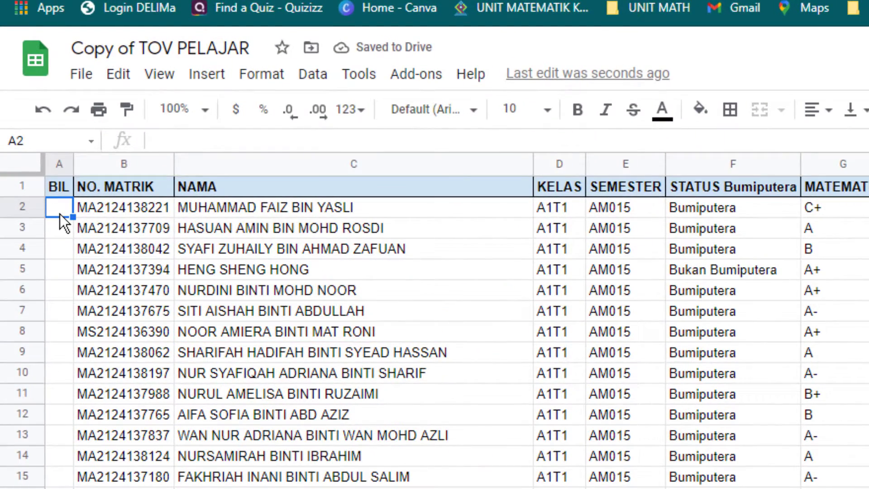
type("1")
key("Return")
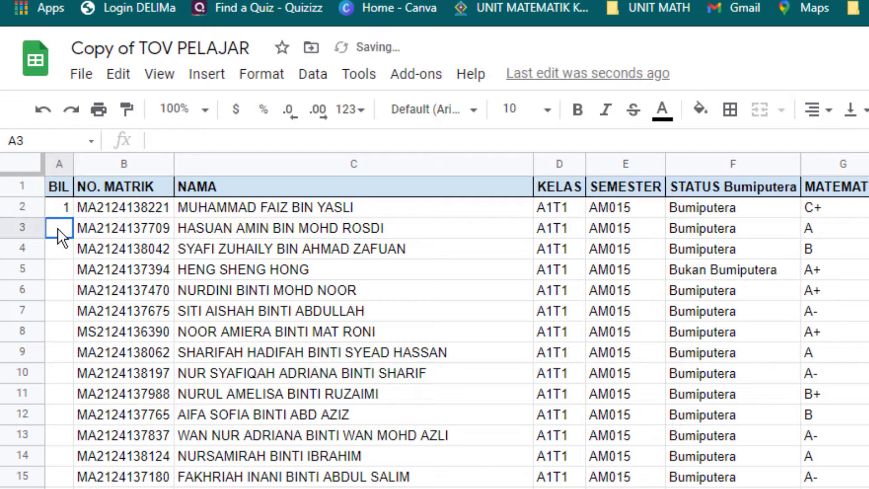
left_click(67, 205)
left_click(65, 226)
type("=")
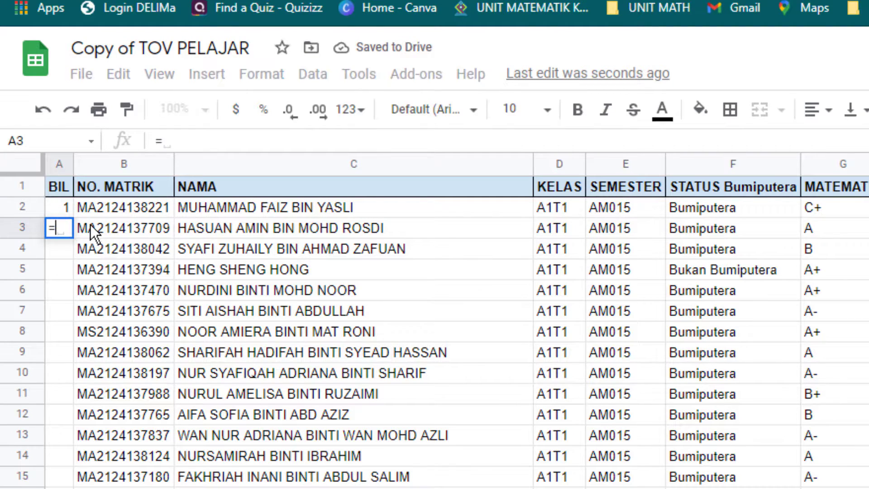
left_click(66, 209)
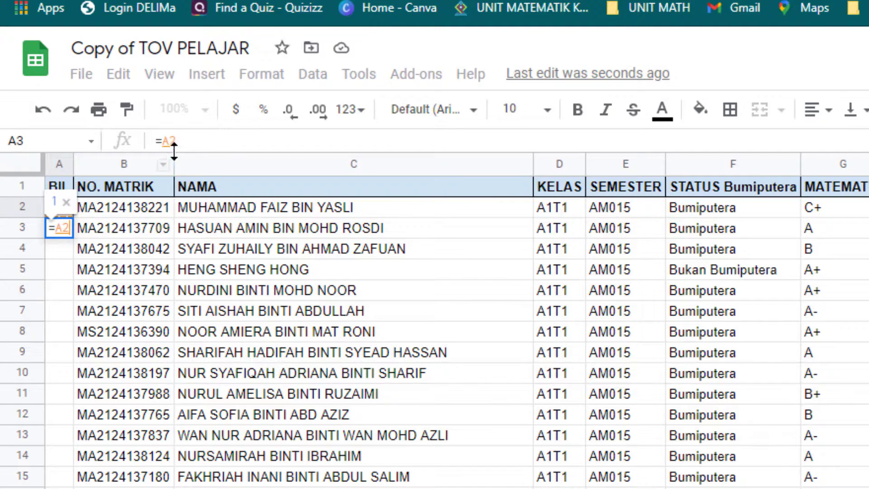
type("+1")
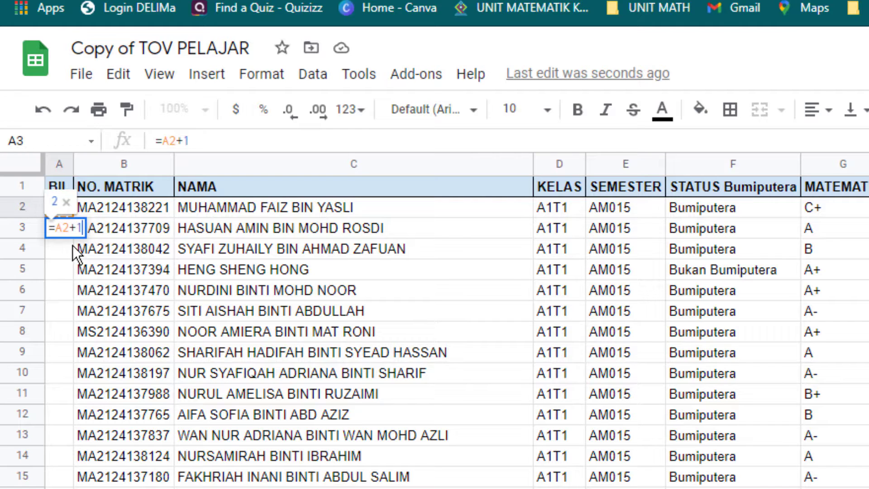
key("Return")
Fill the A3 numbering formula down the BIL column for all listed students and check the list to its end.
left_click(56, 232)
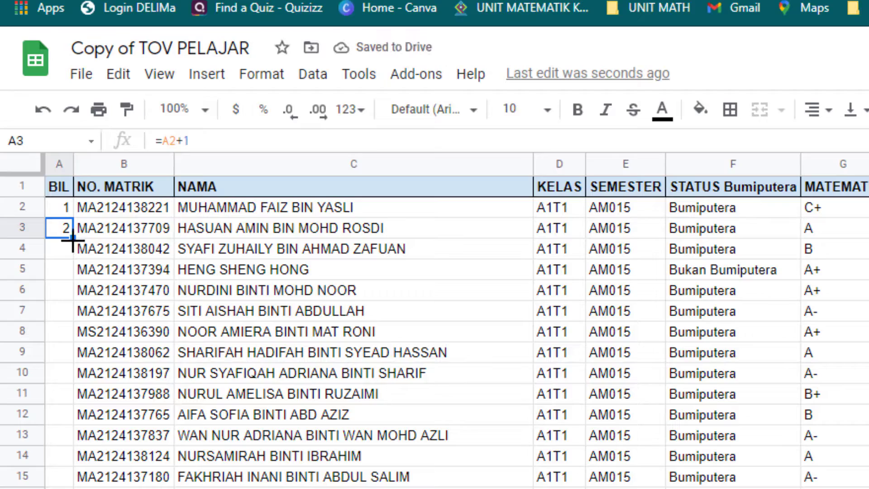
double_click(72, 240)
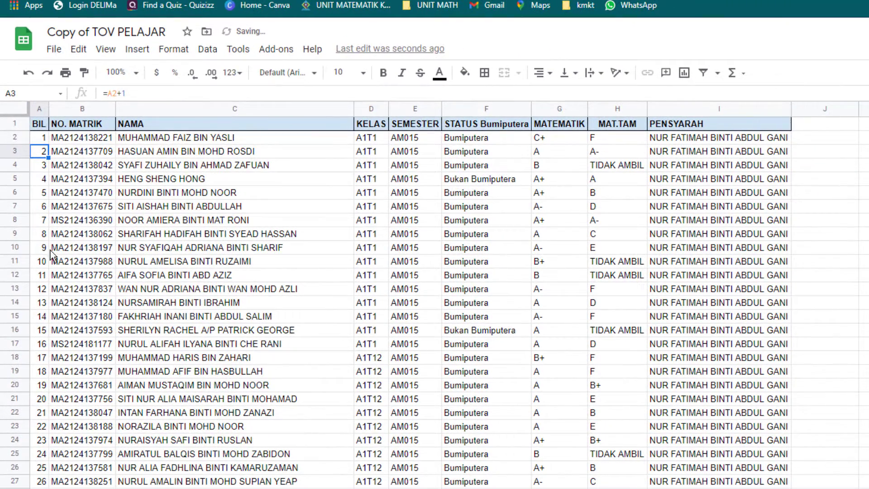
scroll(105, 383, "down", 20)
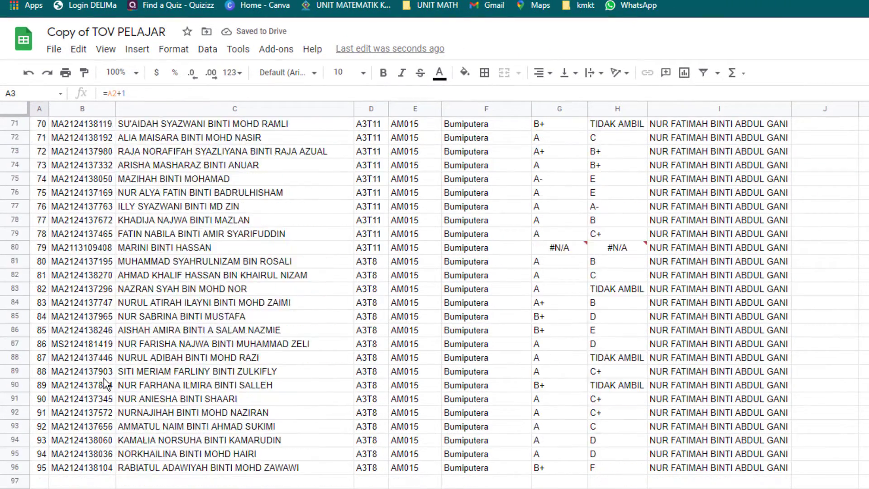
scroll(106, 383, "down", 5)
scroll(106, 382, "up", 20)
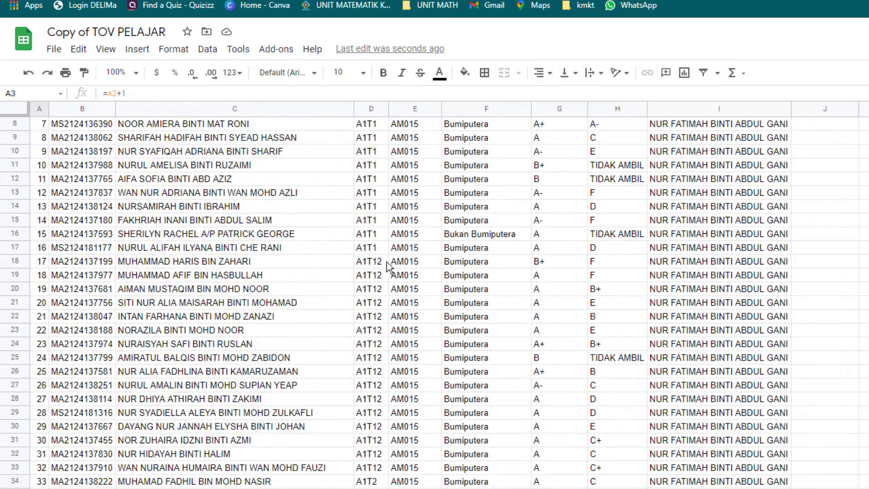
scroll(387, 265, "up", 3)
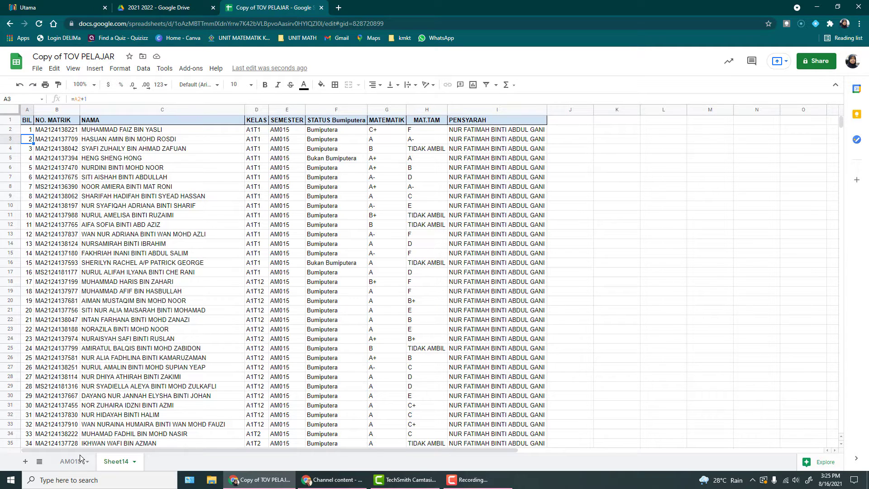
Add a new blank sheet to the spreadsheet and return to Sheet14.
left_click(25, 461)
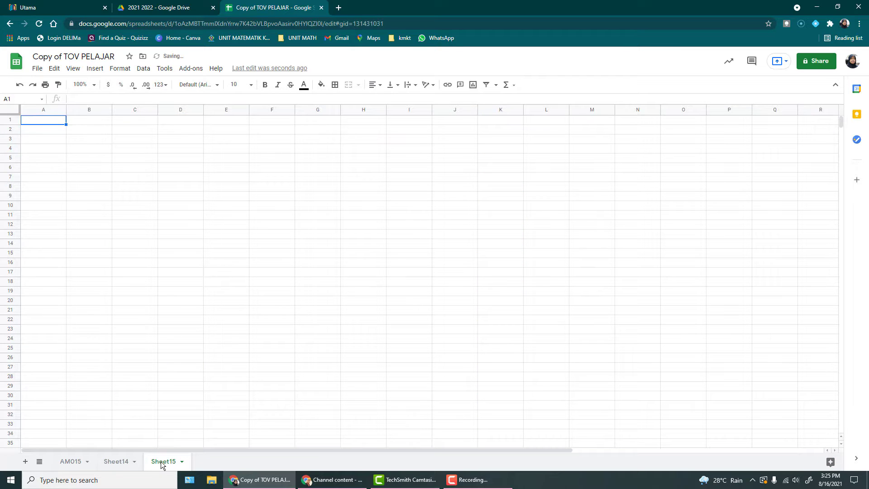
left_click(120, 462)
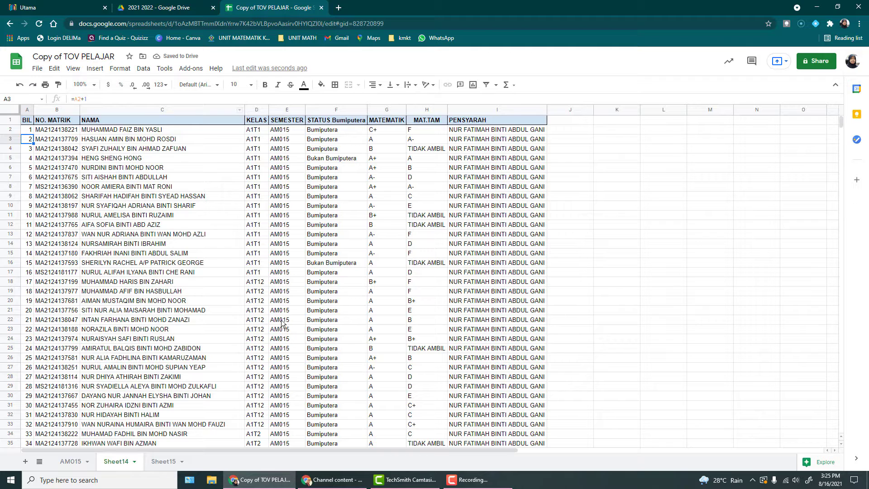
left_click(69, 461)
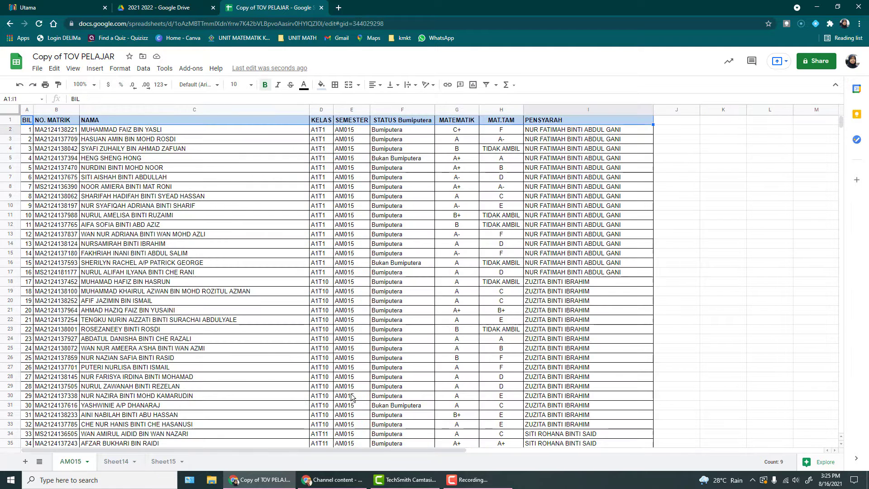
left_click(163, 461)
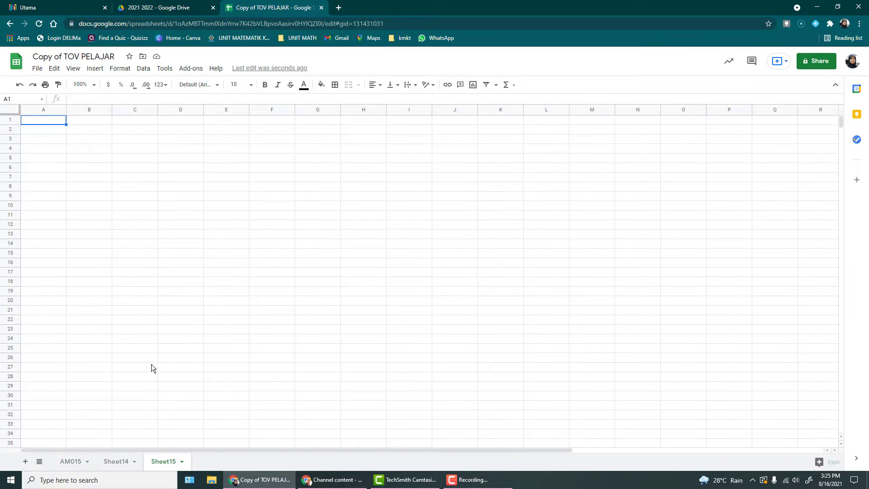
left_click(116, 461)
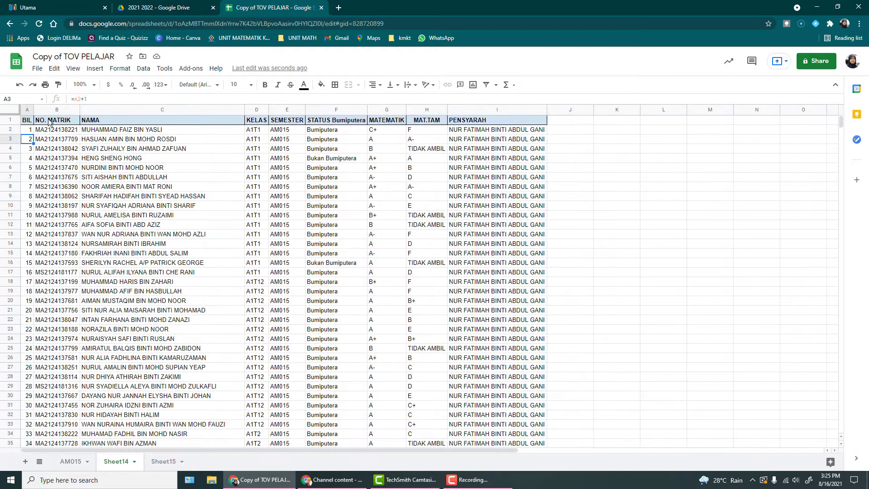
Copy the header row A1:I1 from Sheet14 into row 1 of Sheet15.
left_click_drag(26, 121, 466, 121)
key("ctrl+c")
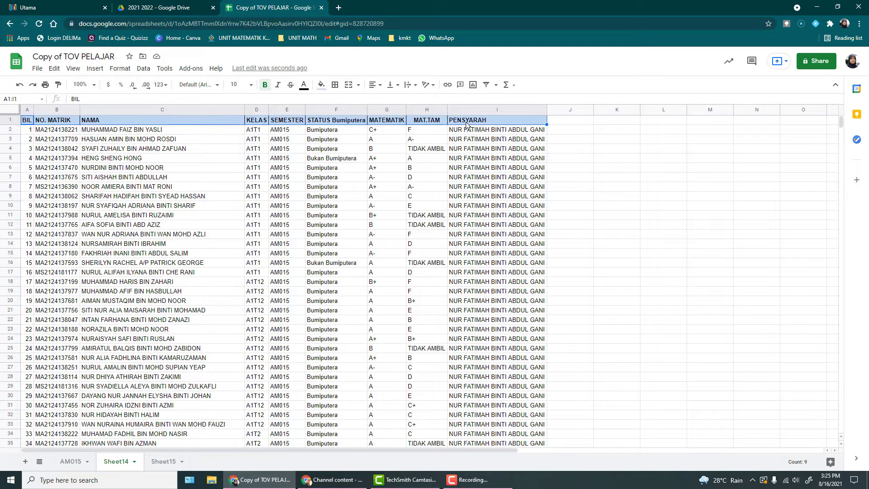
left_click(165, 461)
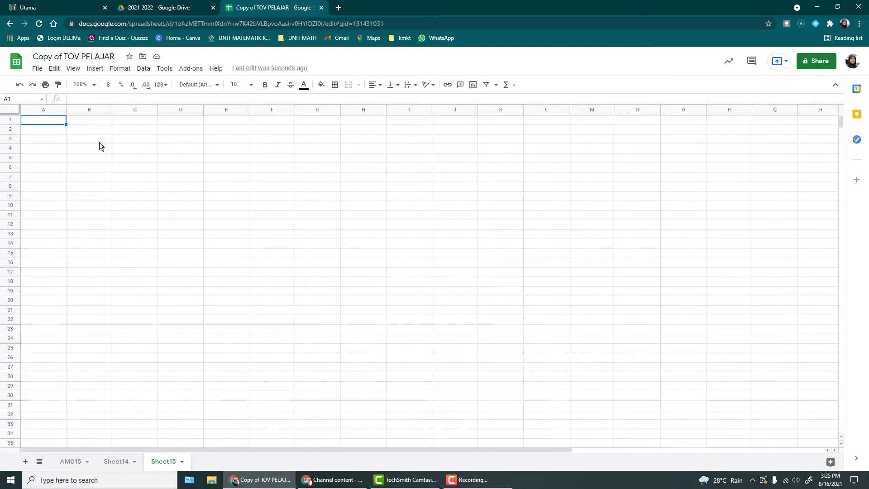
key("ctrl+v")
left_click(54, 129)
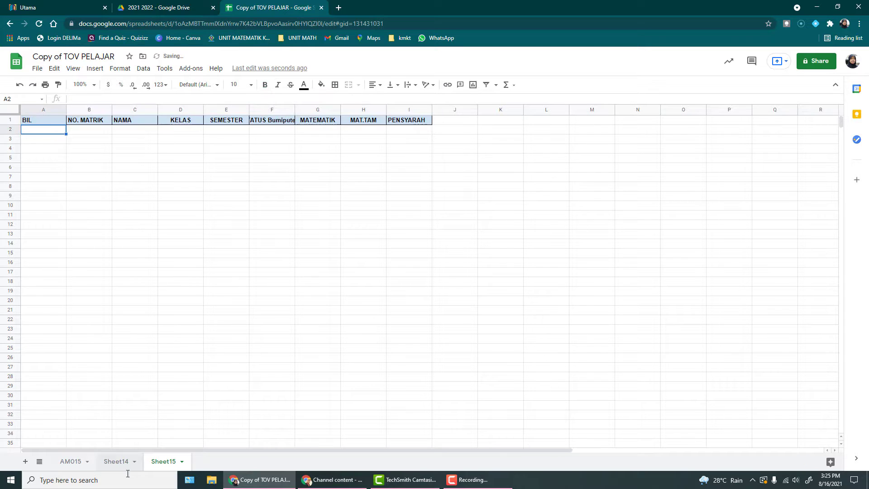
left_click(93, 130)
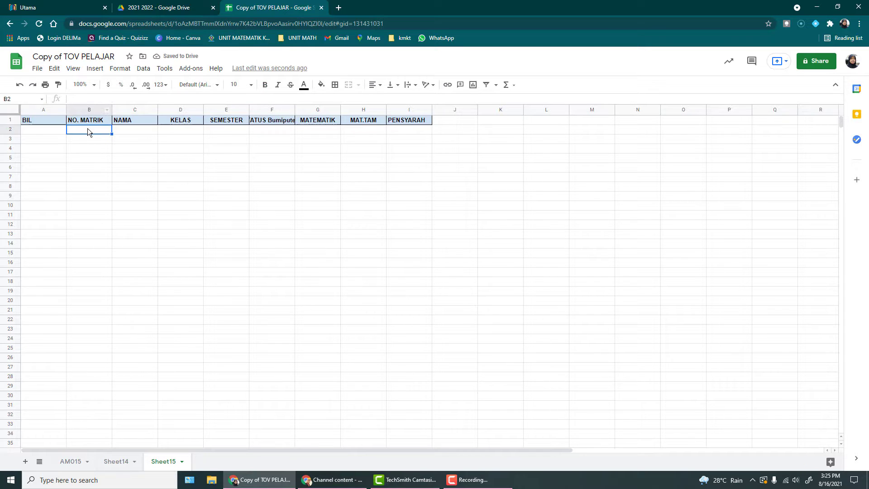
left_click(43, 130)
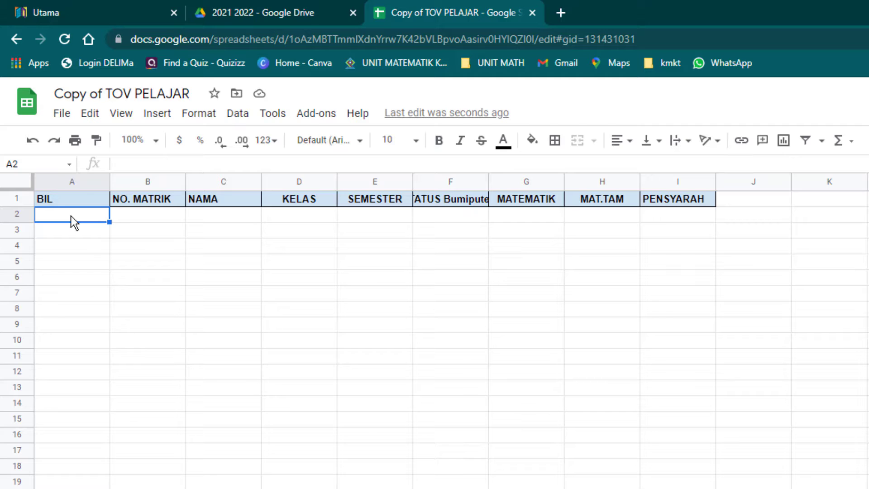
Try clearing the FILTER formula from B2 of Sheet14, and undo the deletion.
key("ctrl+shift+Page_Down")
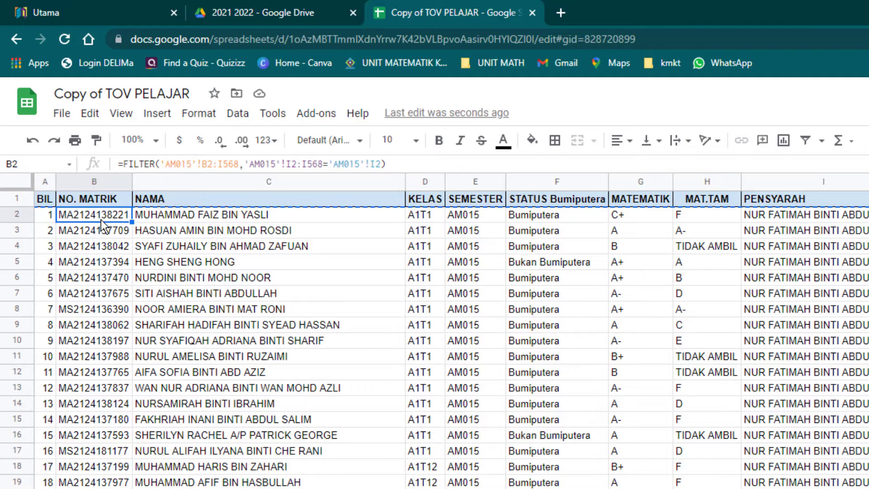
key("Delete")
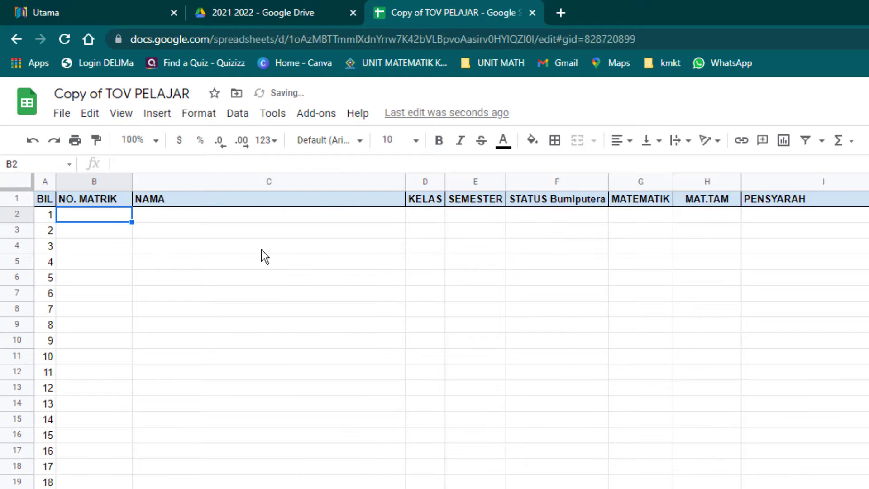
key("ctrl+z")
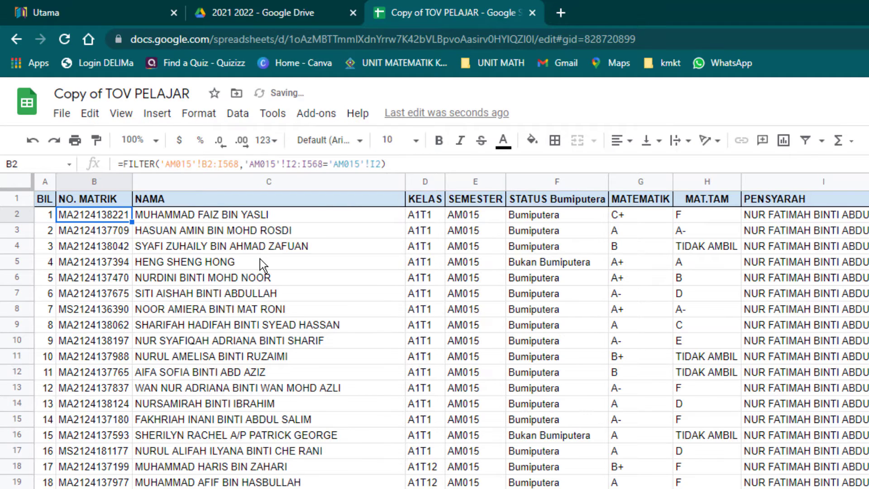
left_click(260, 261)
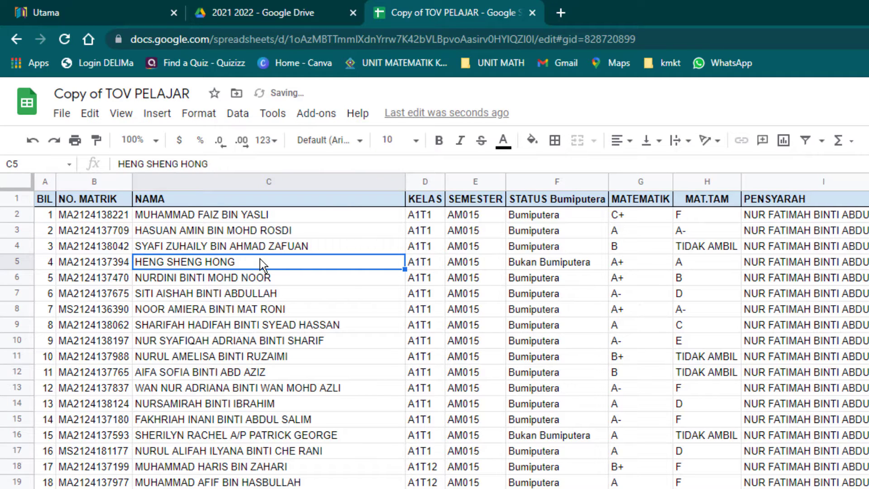
left_click(47, 216)
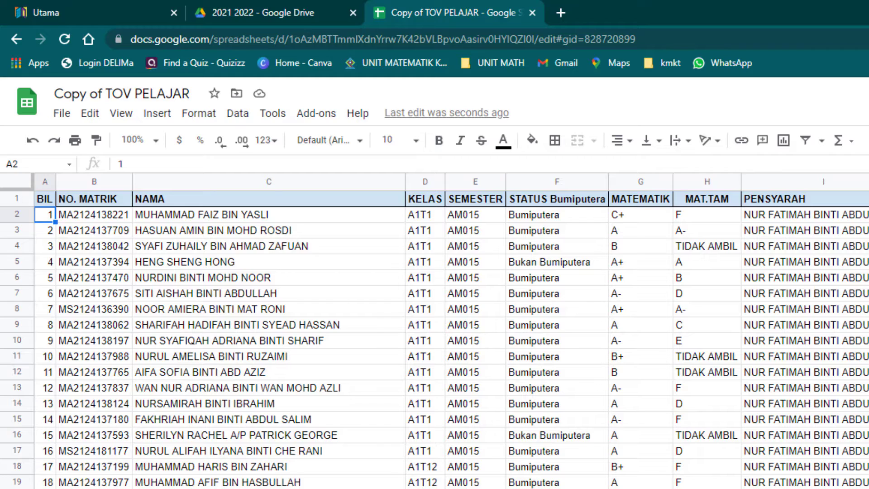
Start a FILTER formula in B2 of Sheet15 with Sheet14!B2:I5 as its source range.
left_click(226, 488)
left_click(163, 218)
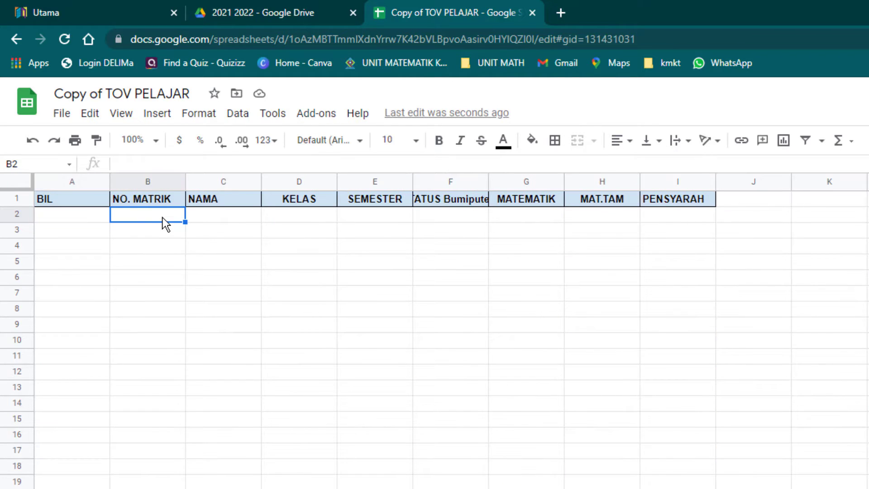
type("=")
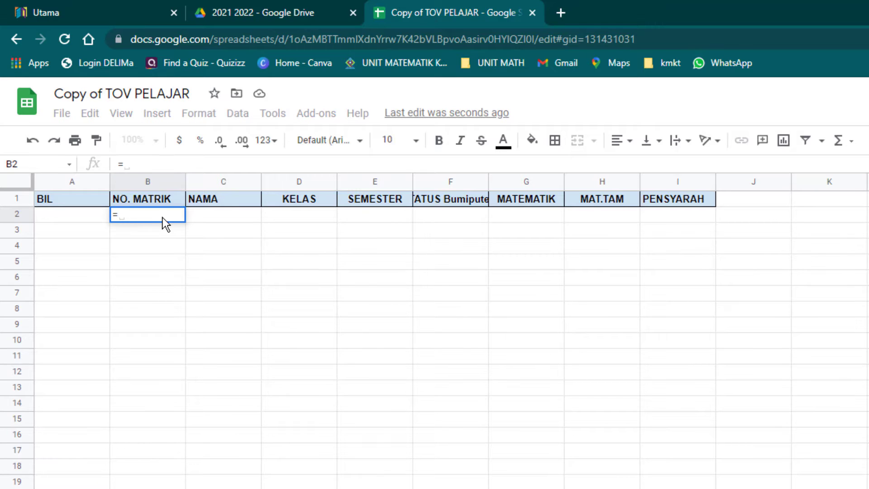
type("FILTER(")
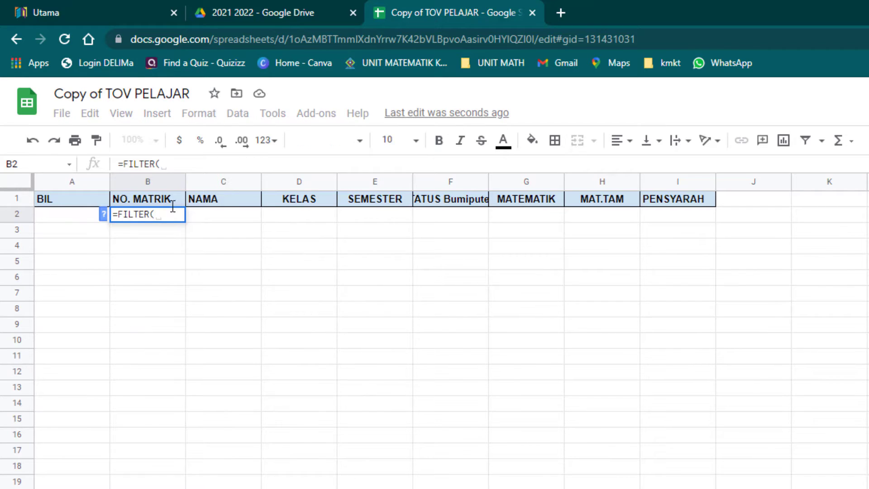
left_click(290, 487)
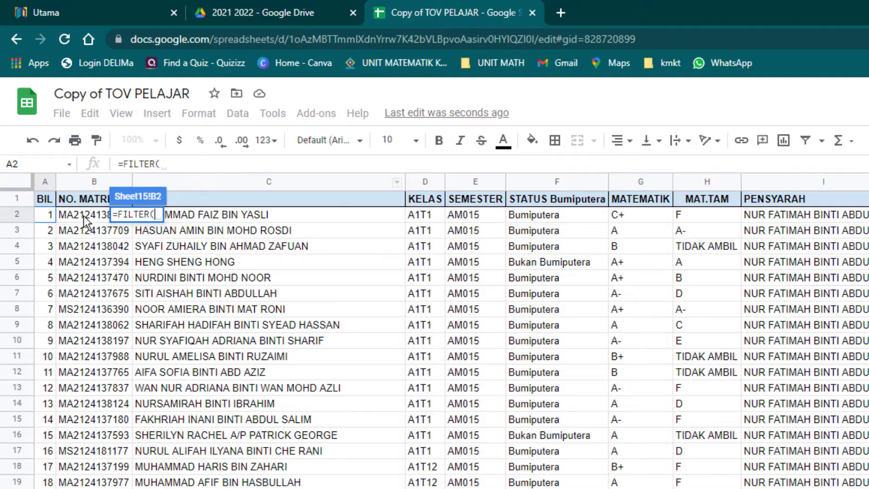
left_click_drag(84, 214, 785, 267)
scroll(452, 441, "down", 12)
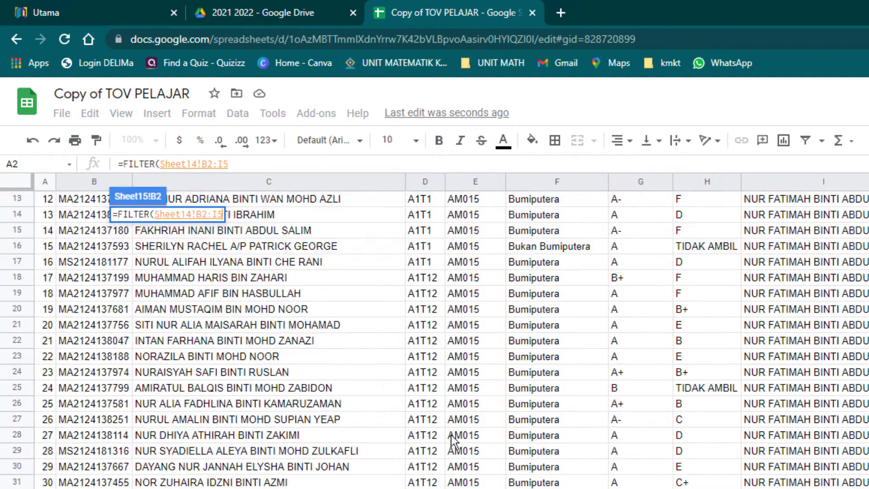
scroll(452, 339, "down", 3)
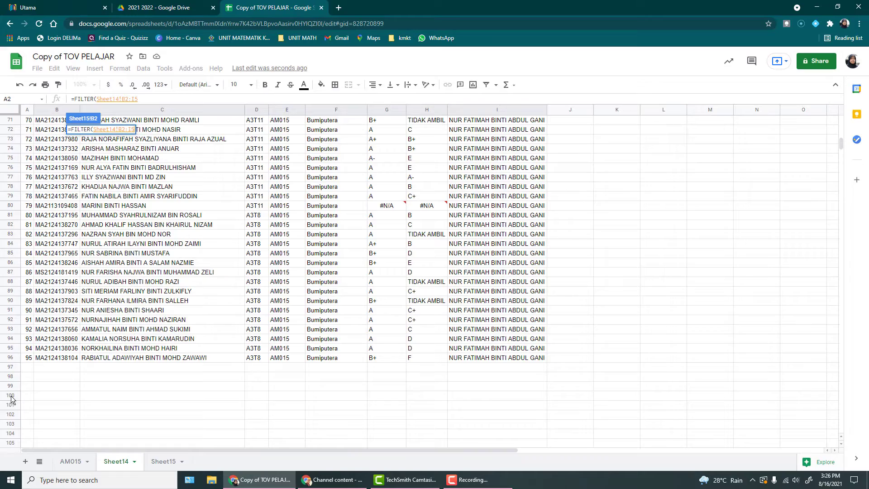
Extend the FILTER formula's source range to Sheet14!B2:I100.
left_click(165, 97)
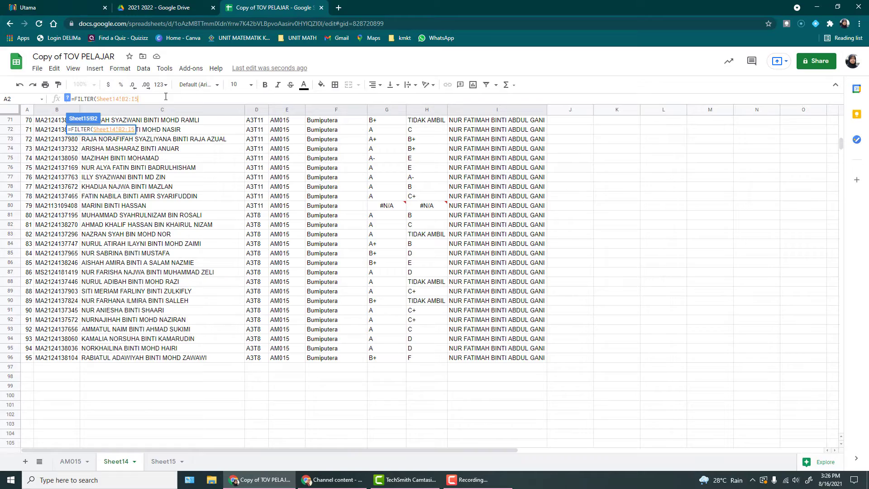
key("BackSpace")
type("1")
type("00")
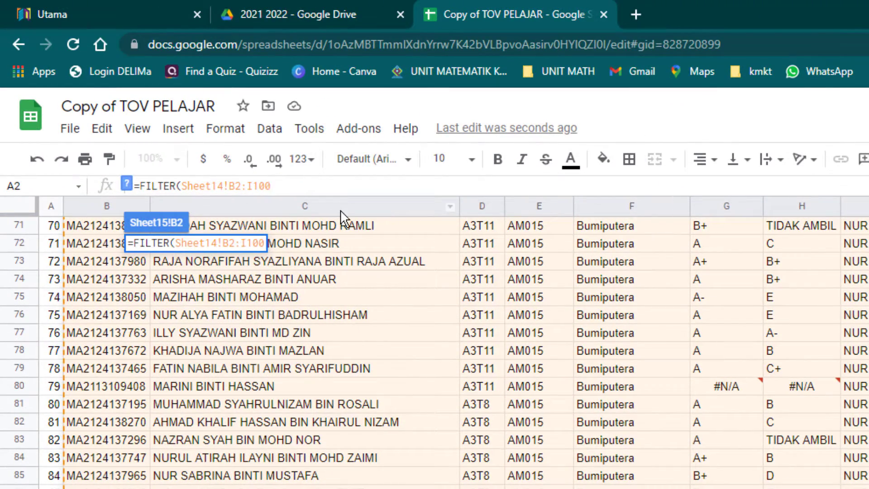
type(",")
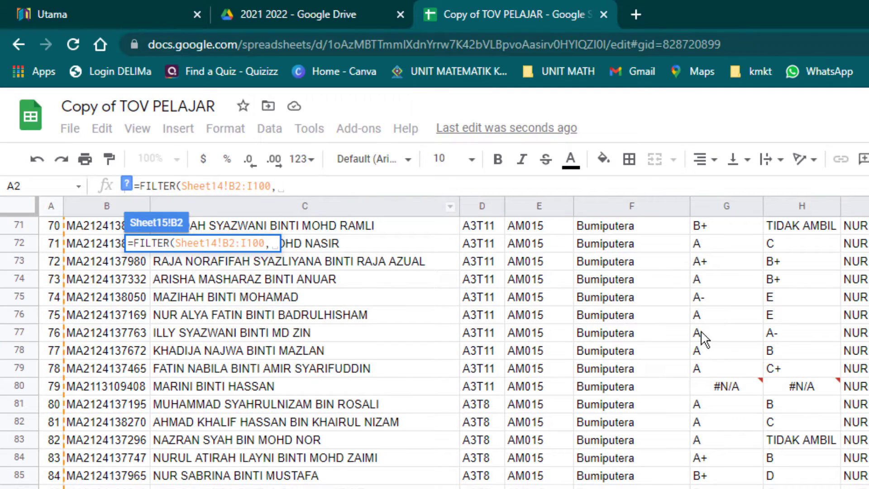
Add the KELAS column range Sheet14!D2:D100 as the FILTER formula's condition range.
scroll(498, 310, "up", 19)
scroll(497, 310, "up", 5)
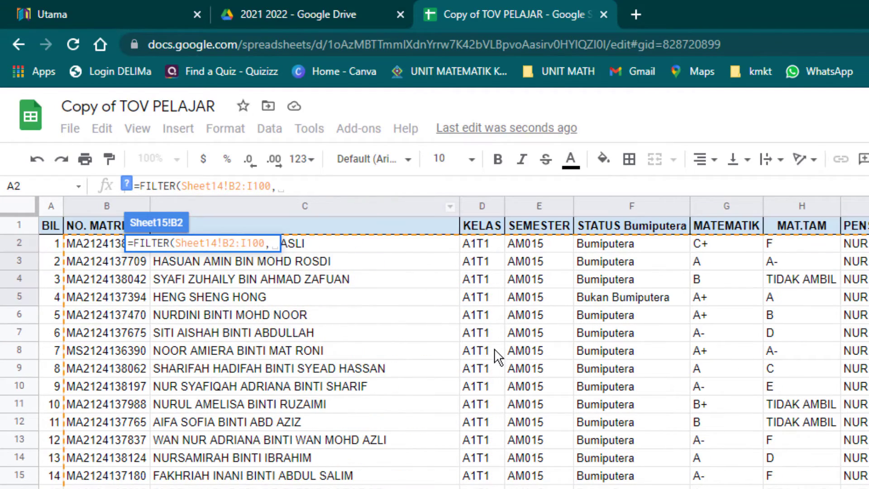
left_click_drag(490, 246, 484, 321)
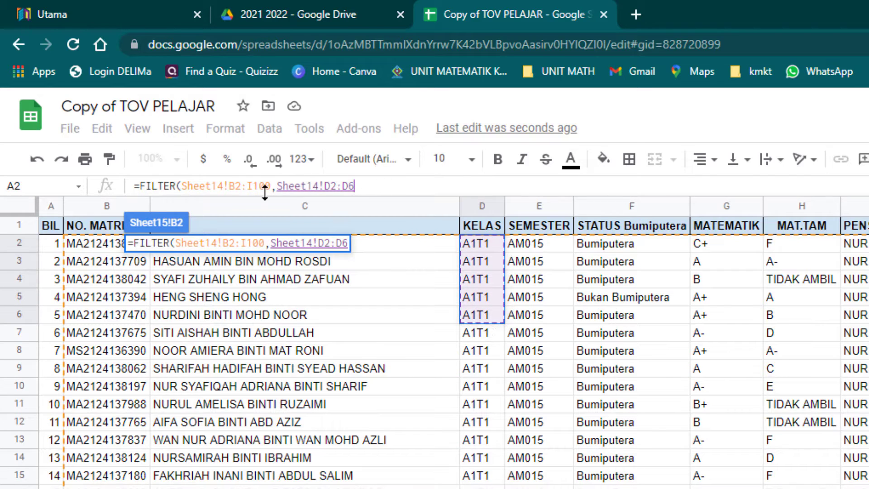
left_click(373, 184)
key("BackSpace")
type("100")
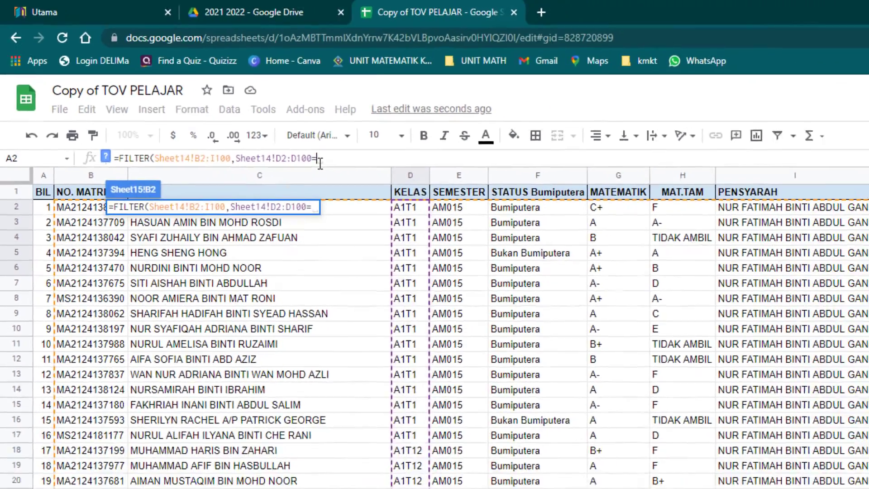
Set the condition equal to the A1T12 class in Sheet14!D19 and complete the FILTER formula.
type("=")
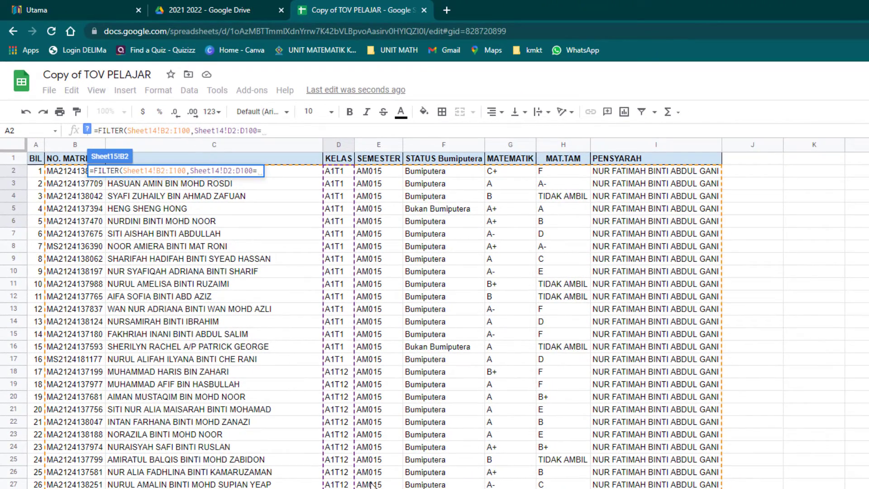
left_click(346, 385)
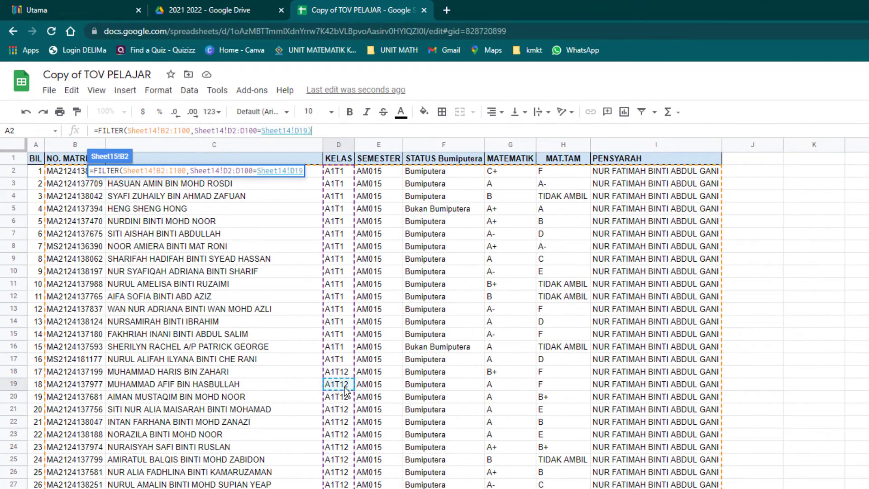
type(")")
key("Return")
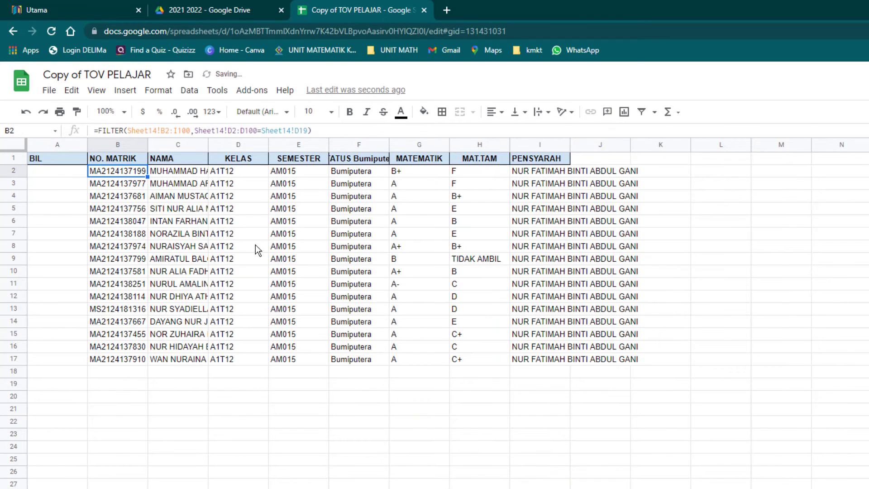
Auto-fit the widths of all columns in Sheet15 to their contents.
left_click(255, 246)
left_click(17, 149)
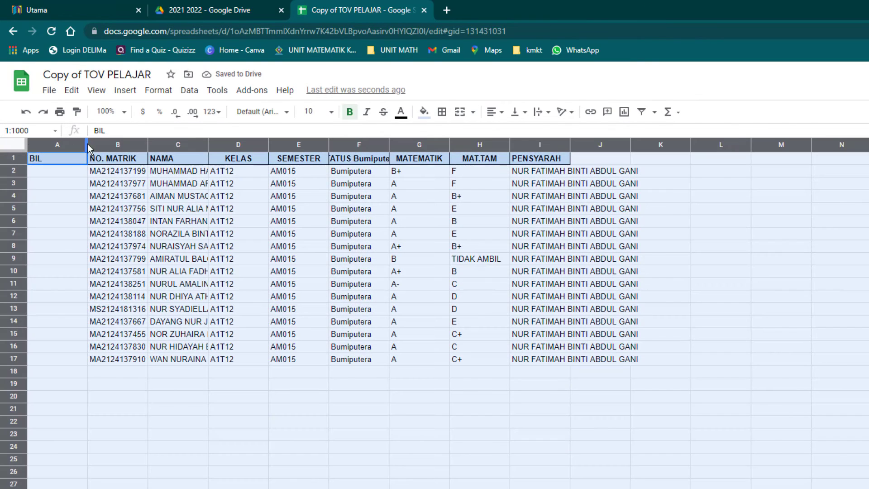
double_click(88, 143)
left_click(437, 436)
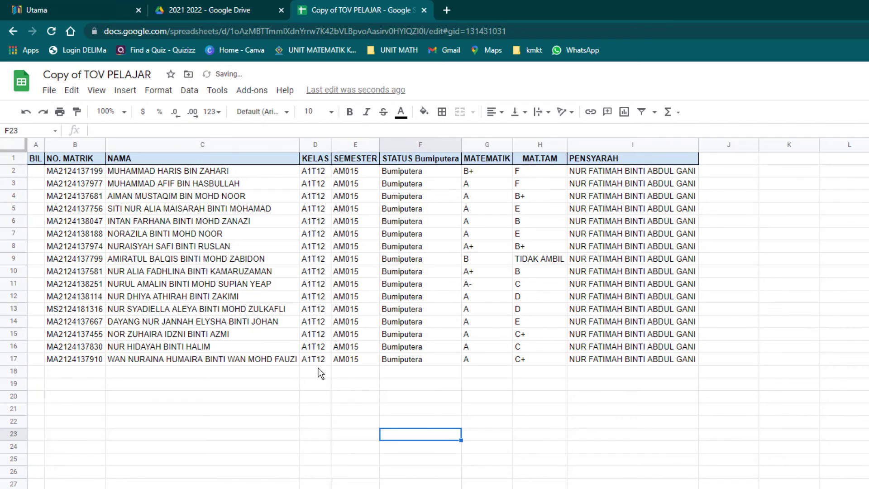